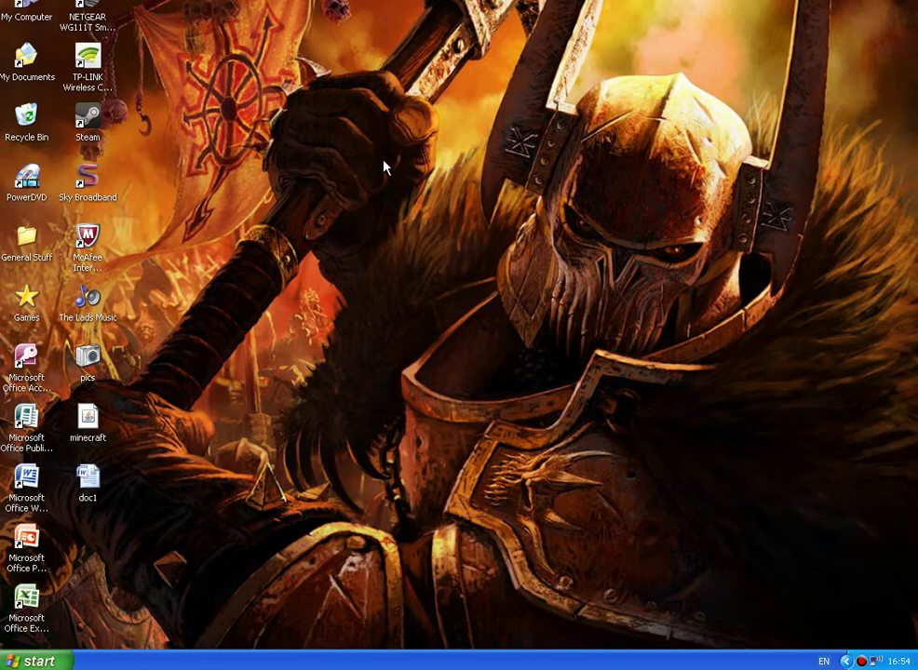
Open the Program Files folder on Local Disk (C:) from My Computer.
{"action": "left_click", "coordinate": [38, 18]}
{"action": "double_click", "coordinate": [37, 18]}
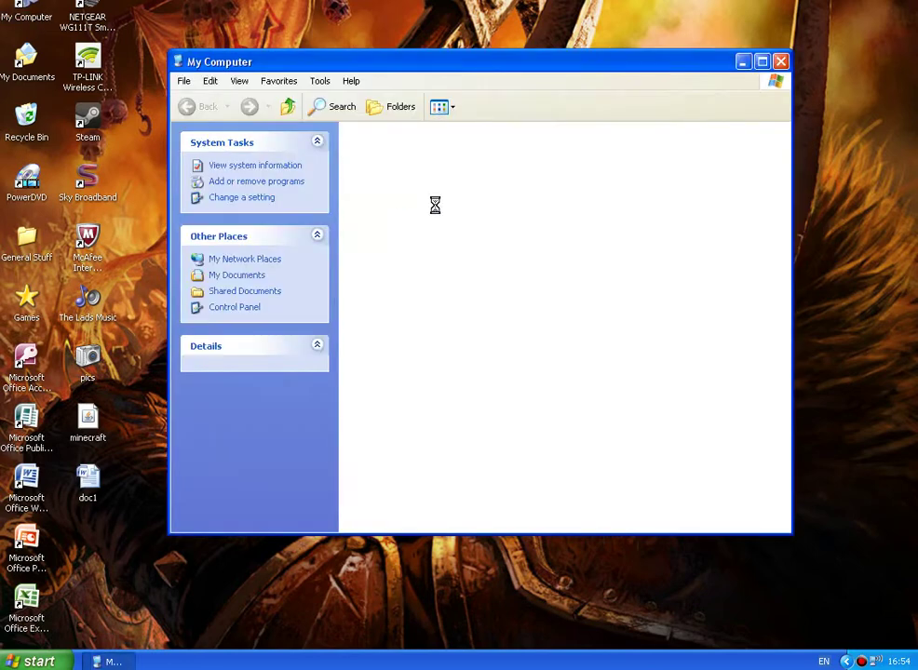
{"action": "double_click", "coordinate": [546, 148]}
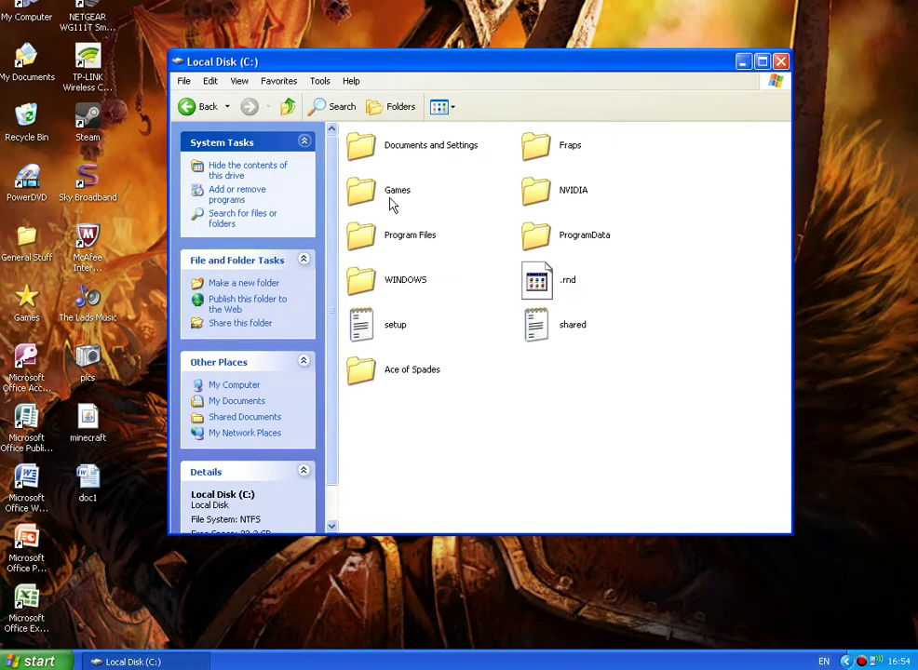
{"action": "double_click", "coordinate": [382, 243]}
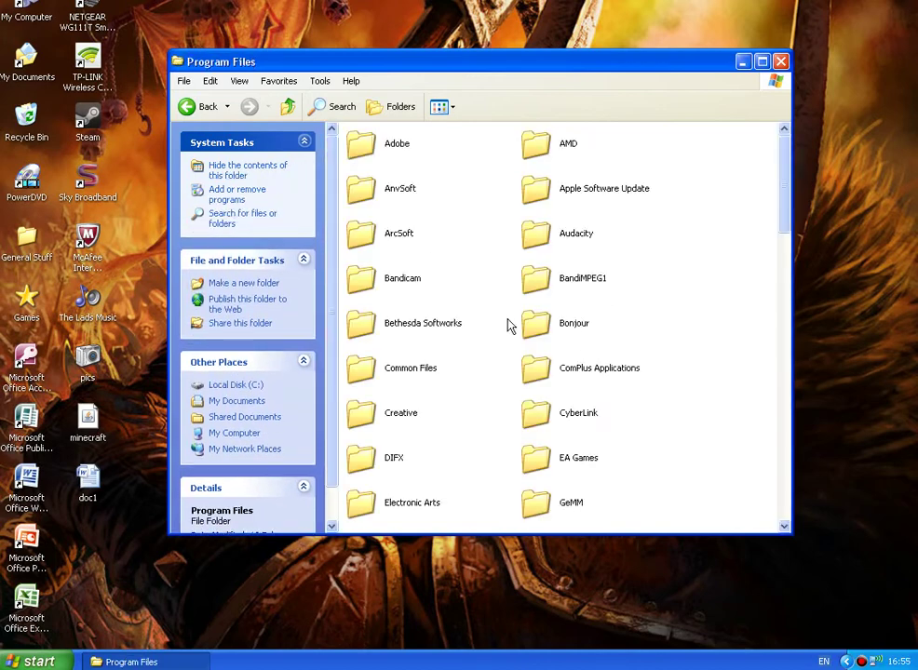
Open the Company of Heroes folder inside the THQ folder.
{"action": "scroll", "coordinate": [477, 365], "scroll_direction": "down", "scroll_amount": 5}
{"action": "scroll", "coordinate": [477, 365], "scroll_direction": "down", "scroll_amount": 12}
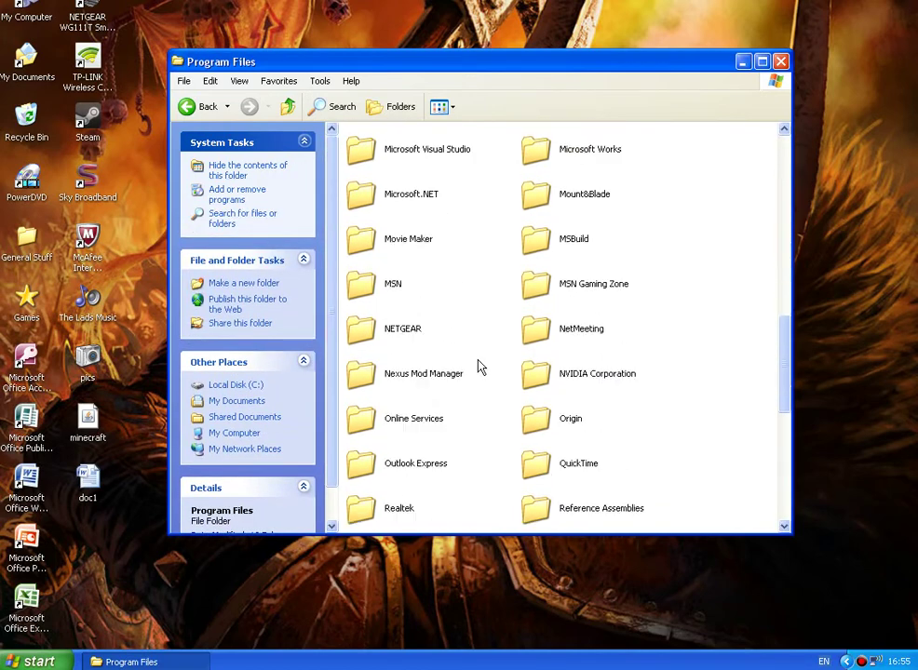
{"action": "double_click", "coordinate": [386, 415]}
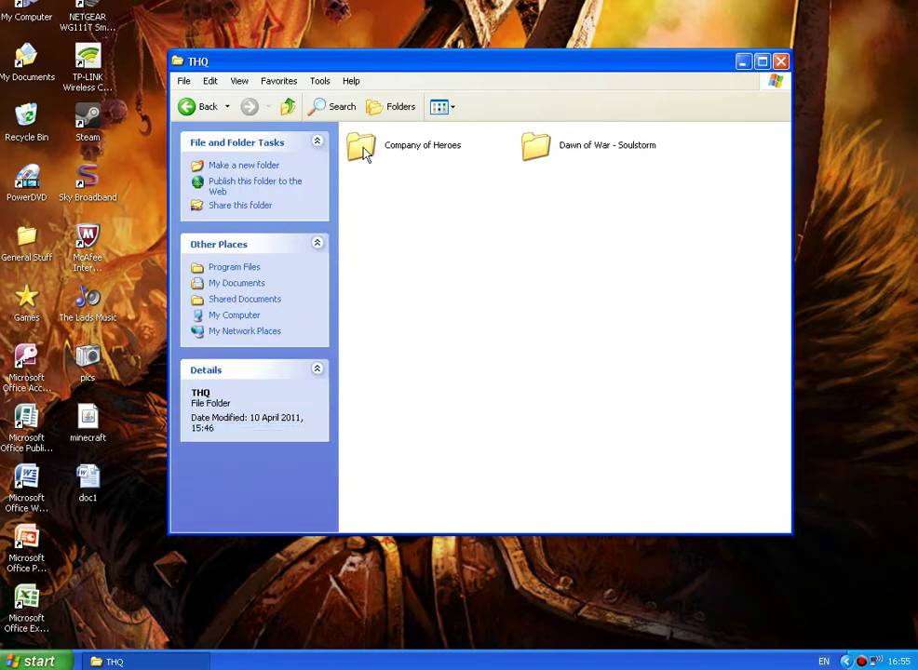
{"action": "left_click", "coordinate": [191, 107]}
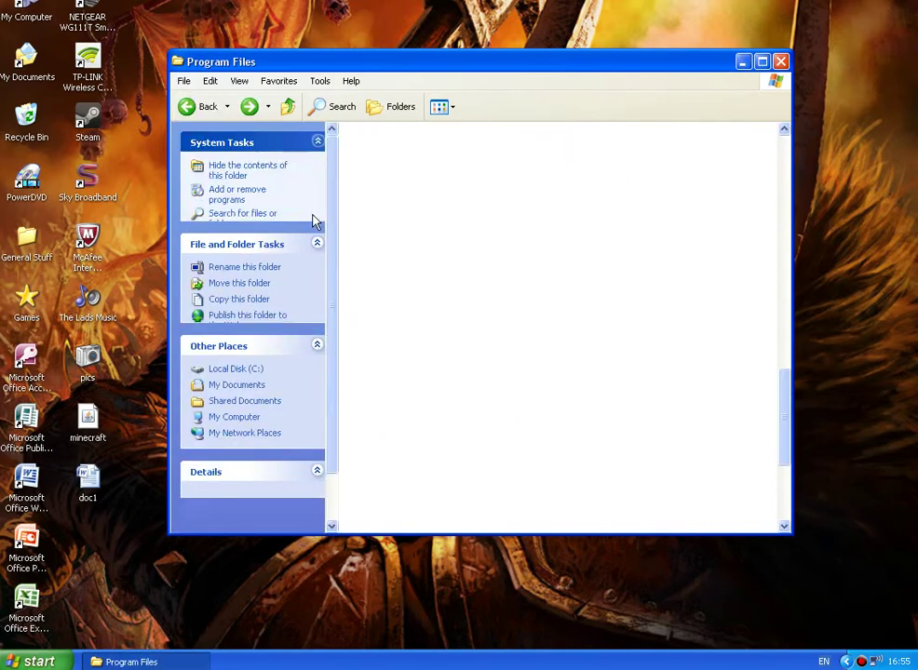
{"action": "double_click", "coordinate": [393, 513]}
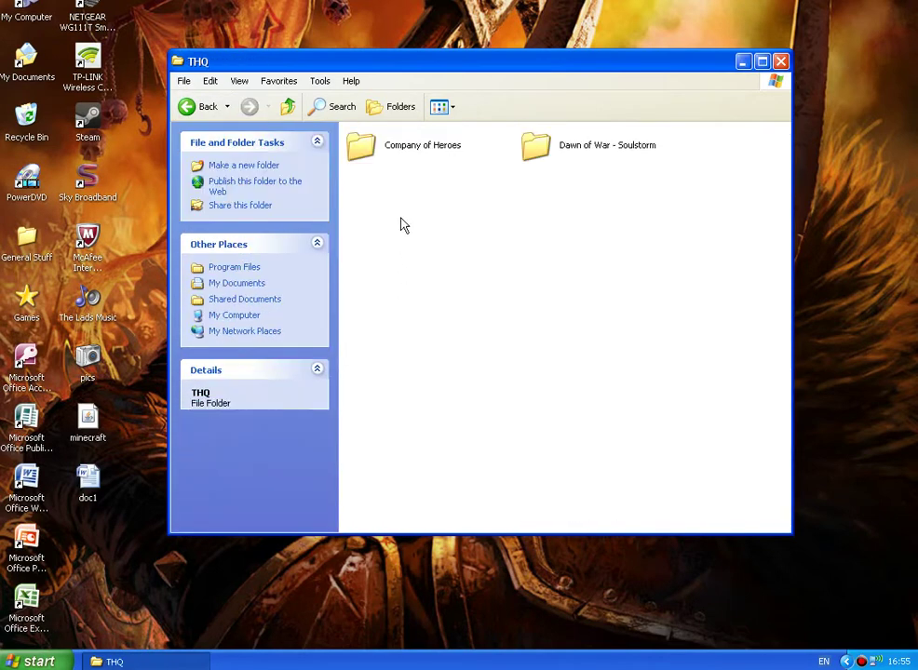
{"action": "double_click", "coordinate": [404, 151]}
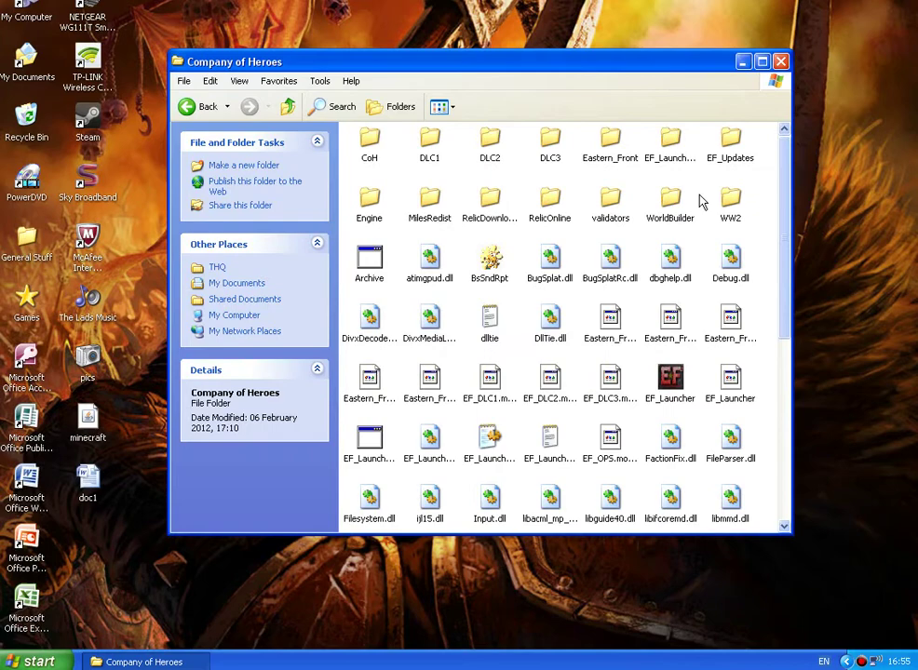
Locate the WorldBuilder application among the Company of Heroes files and view its file information.
{"action": "scroll", "coordinate": [700, 201], "scroll_direction": "down", "scroll_amount": 5}
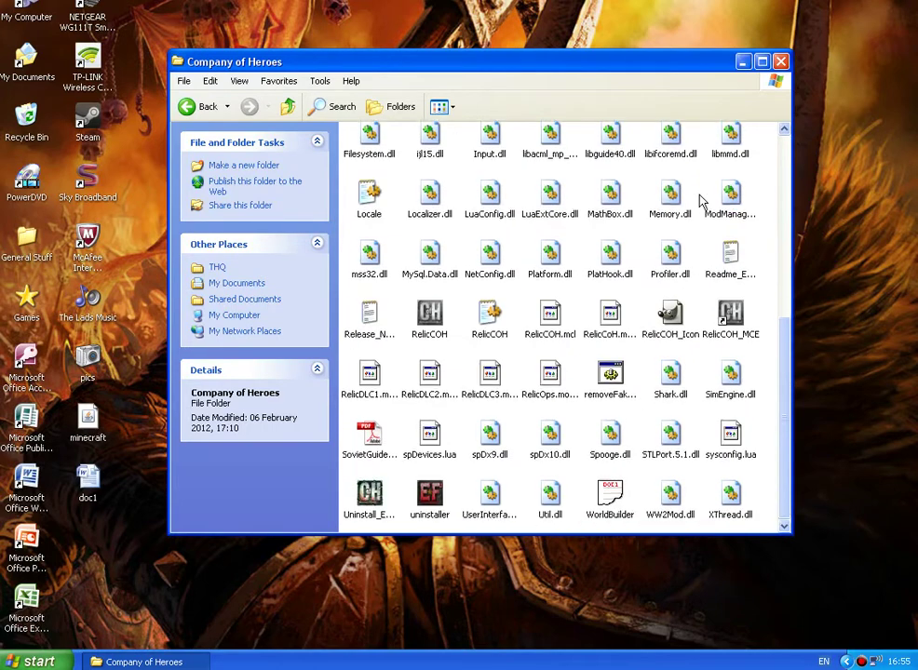
{"action": "left_click", "coordinate": [605, 496]}
{"action": "left_click_drag", "start_coordinate": [641, 526], "coordinate": [635, 522]}
{"action": "left_click", "coordinate": [636, 497]}
{"action": "left_click", "coordinate": [611, 514]}
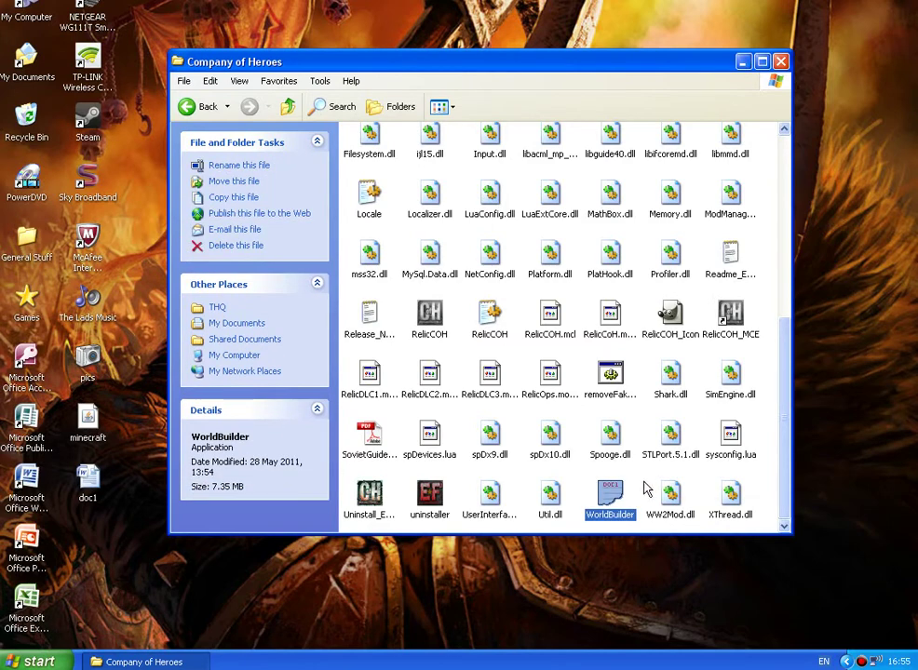
{"action": "left_click", "coordinate": [647, 491]}
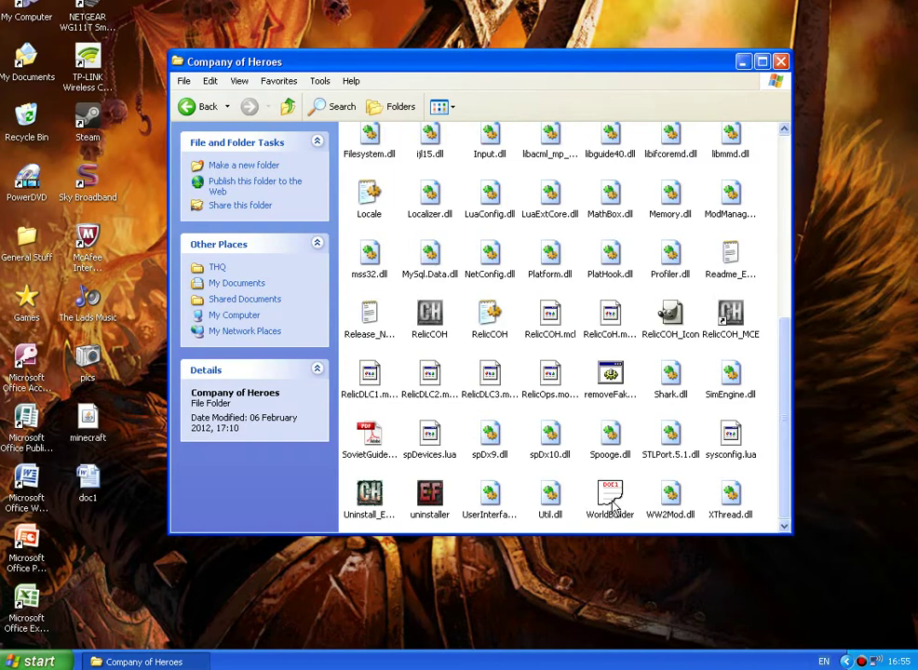
{"action": "mouse_move", "coordinate": [612, 506]}
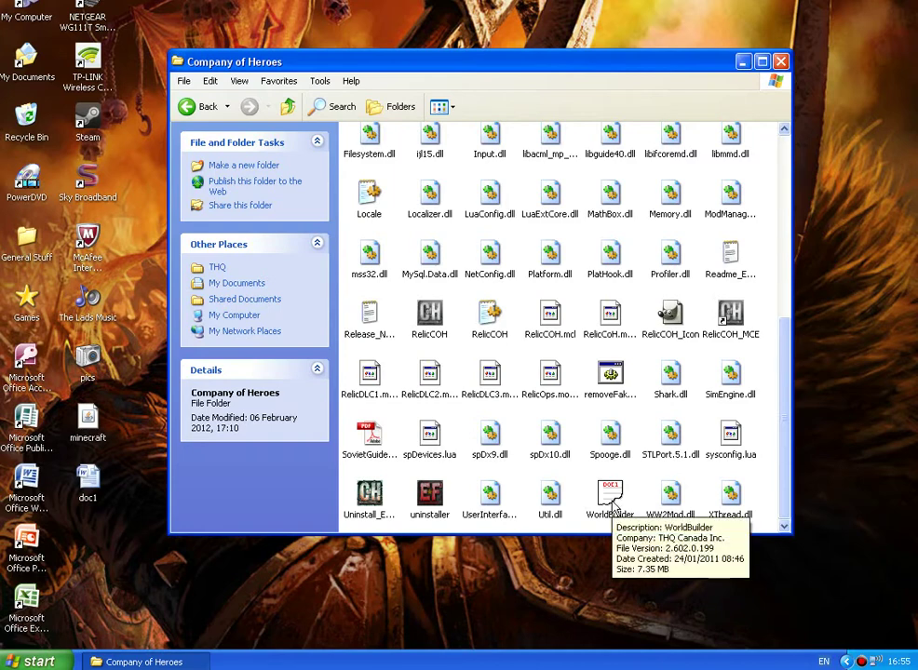
Review the path from Local Disk (C:) to Company of Heroes in the folder tree, and hide the tree again.
{"action": "left_click", "coordinate": [376, 108]}
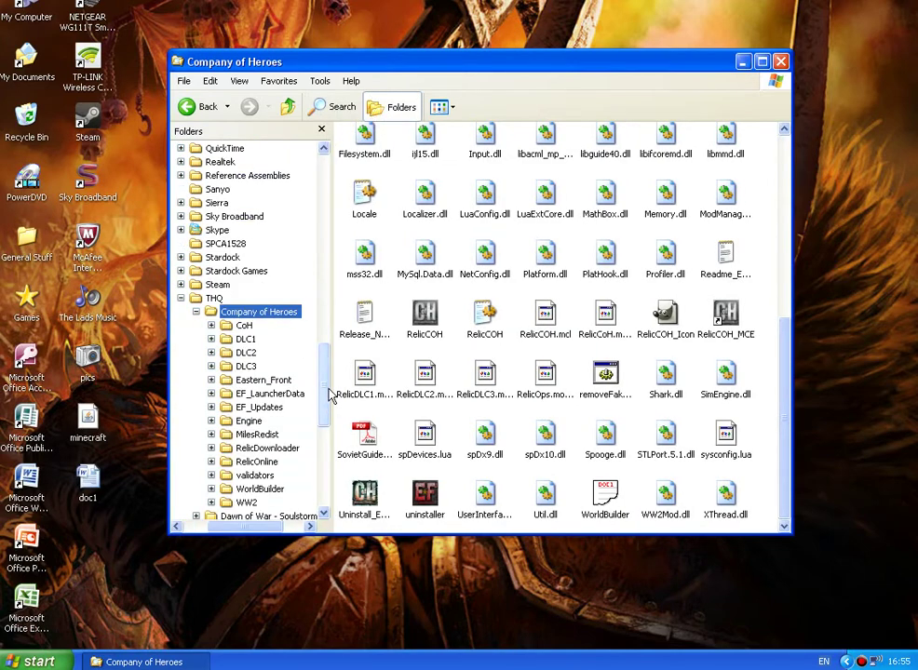
{"action": "left_click_drag", "start_coordinate": [328, 369], "coordinate": [324, 205]}
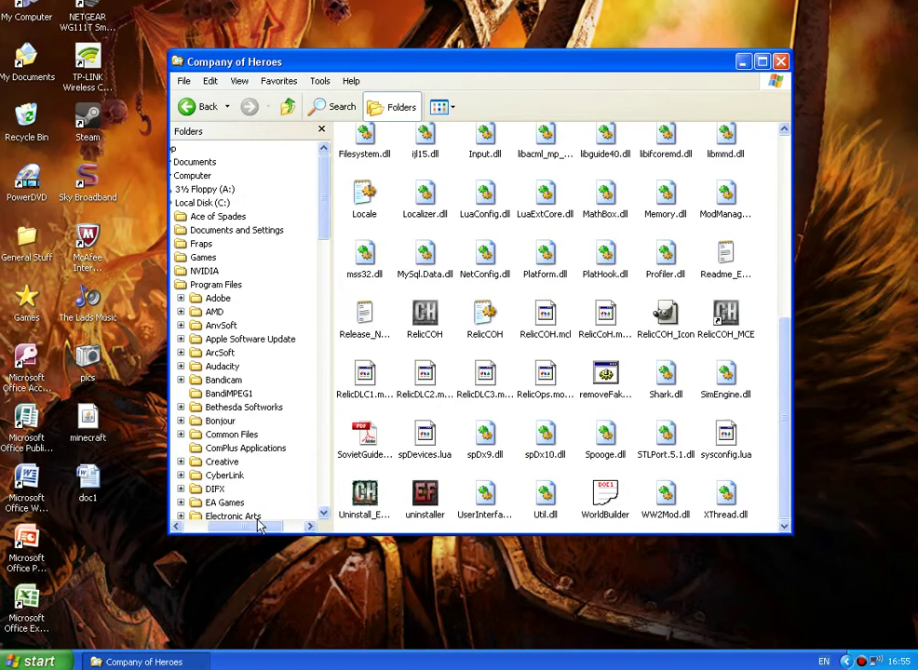
{"action": "left_click_drag", "start_coordinate": [256, 524], "coordinate": [207, 521]}
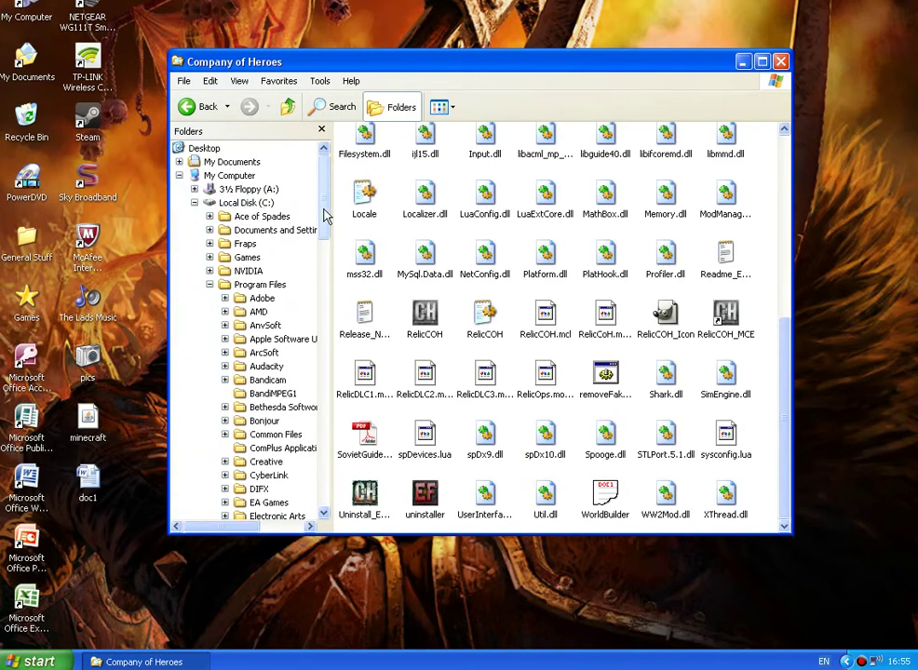
{"action": "left_click_drag", "start_coordinate": [325, 216], "coordinate": [325, 405]}
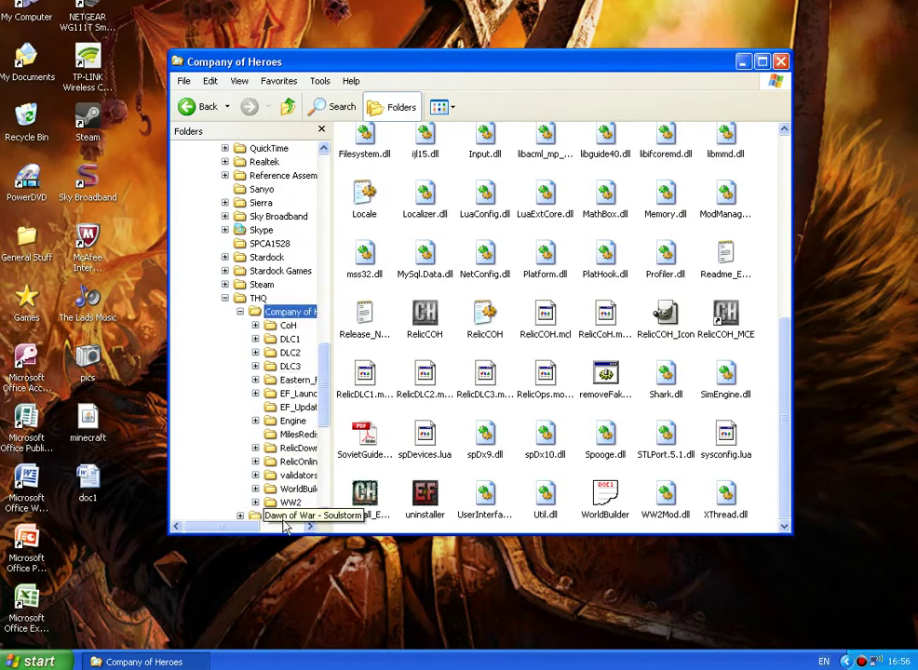
{"action": "left_click", "coordinate": [603, 503]}
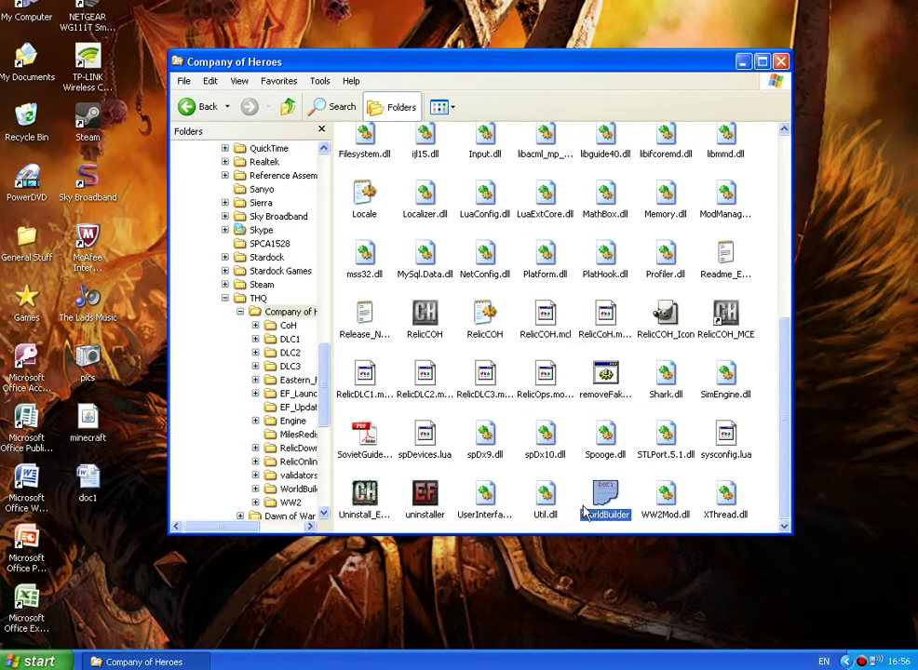
{"action": "left_click", "coordinate": [391, 108]}
{"action": "left_click", "coordinate": [238, 81]}
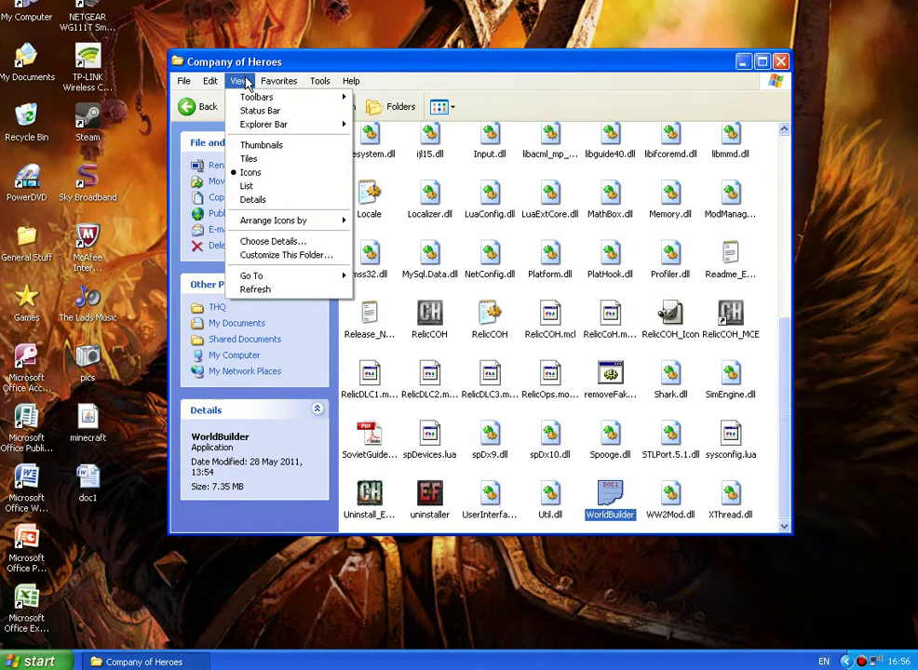
{"action": "left_click", "coordinate": [247, 82]}
{"action": "left_click", "coordinate": [577, 469]}
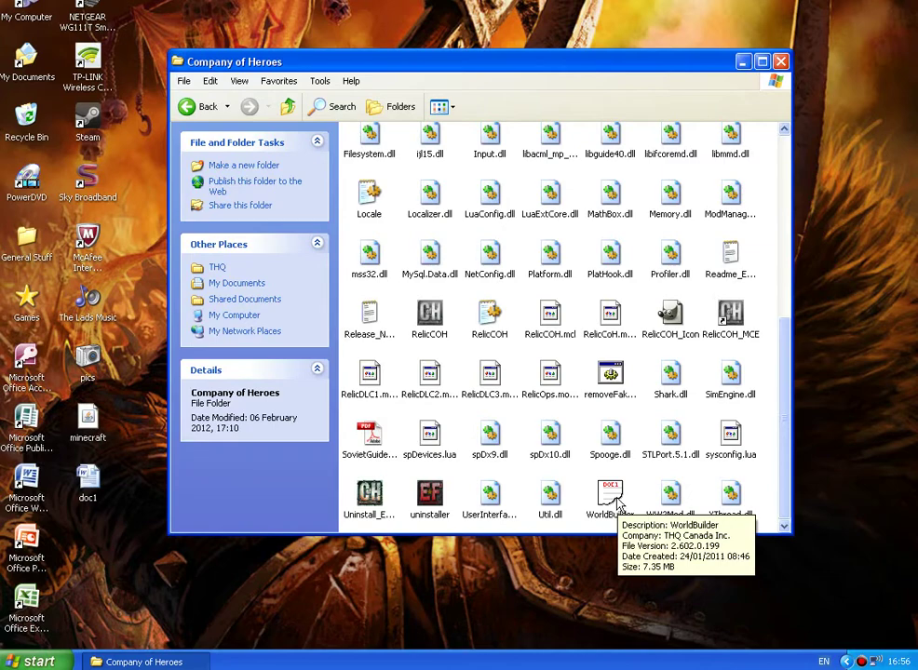
Launch WorldBuilder from the Company of Heroes folder and start a new multiplayer map named "test 1".
{"action": "double_click", "coordinate": [611, 498]}
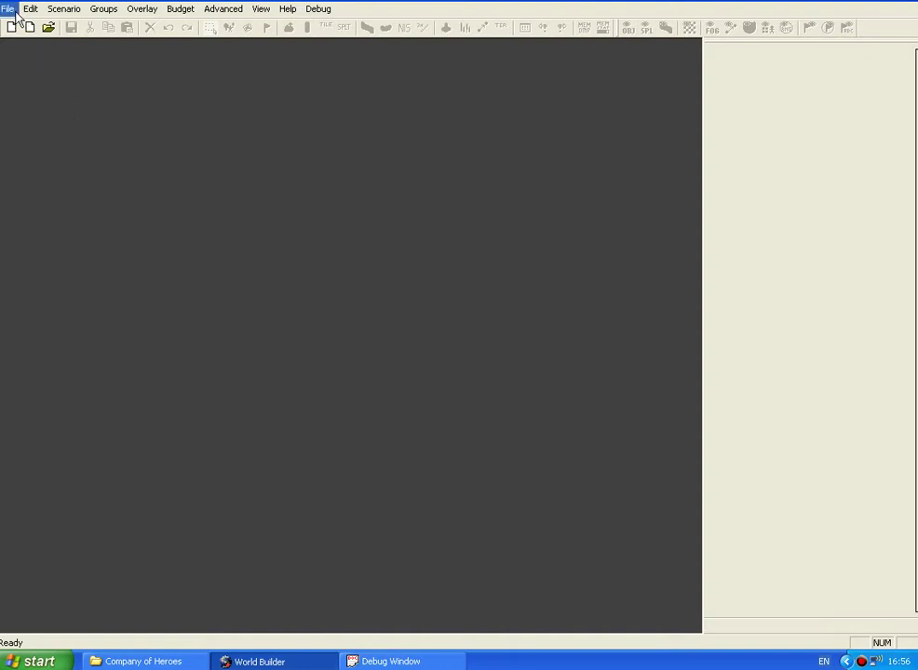
{"action": "left_click", "coordinate": [7, 8]}
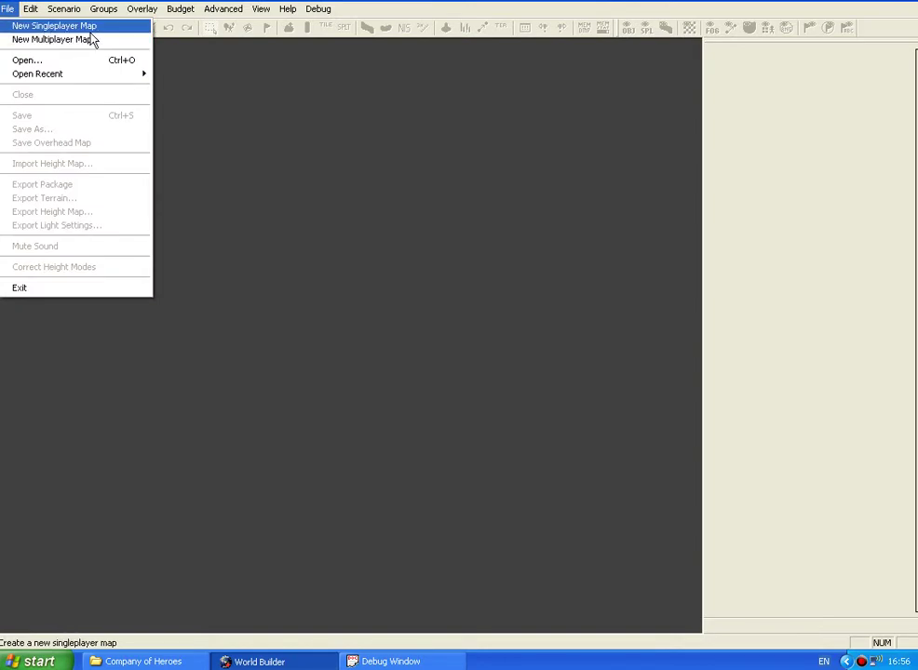
{"action": "left_click", "coordinate": [37, 41]}
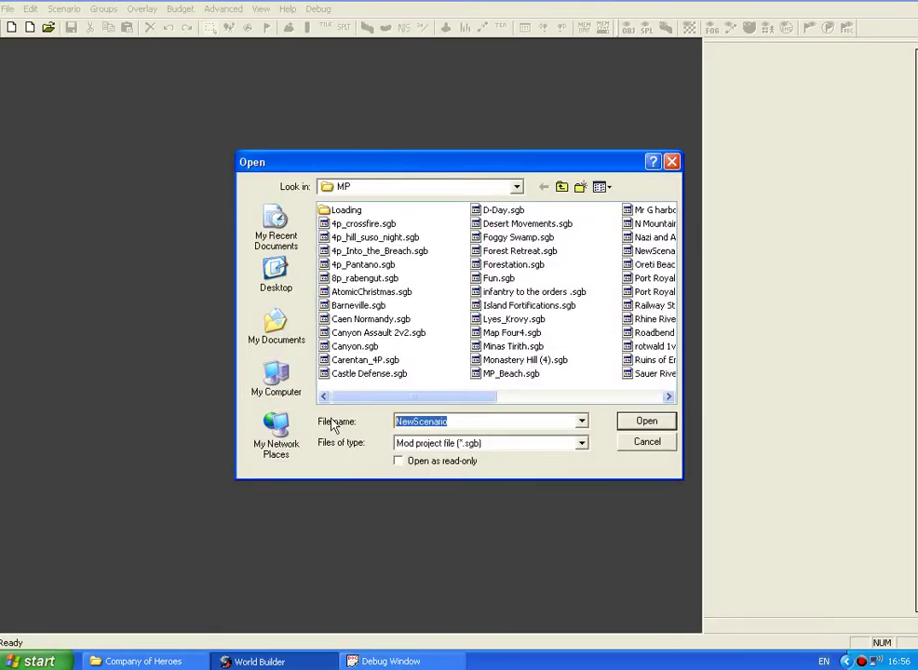
{"action": "key", "text": "BackSpace"}
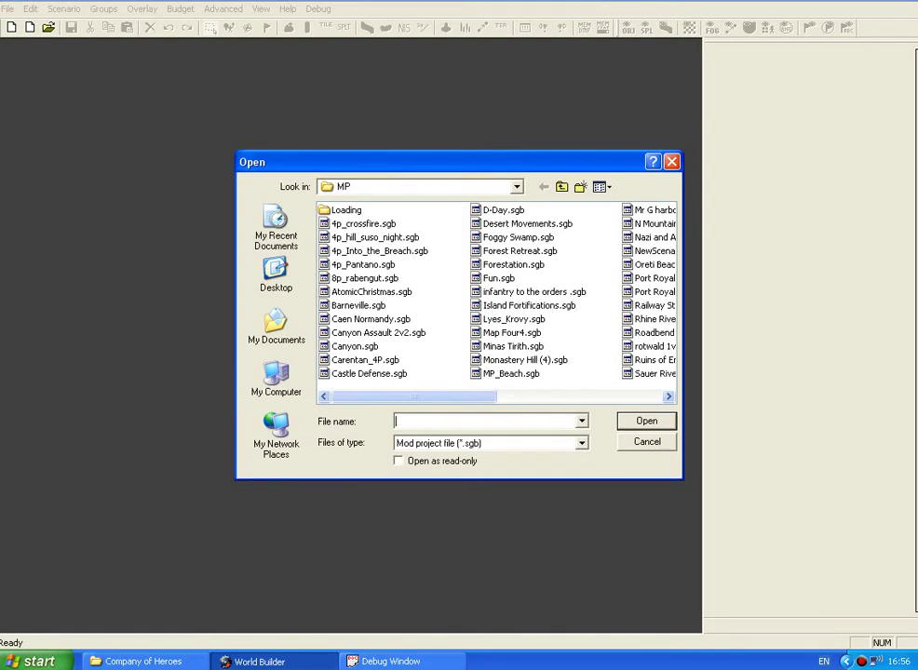
{"action": "type", "text": "test 1"}
{"action": "left_click", "coordinate": [632, 424]}
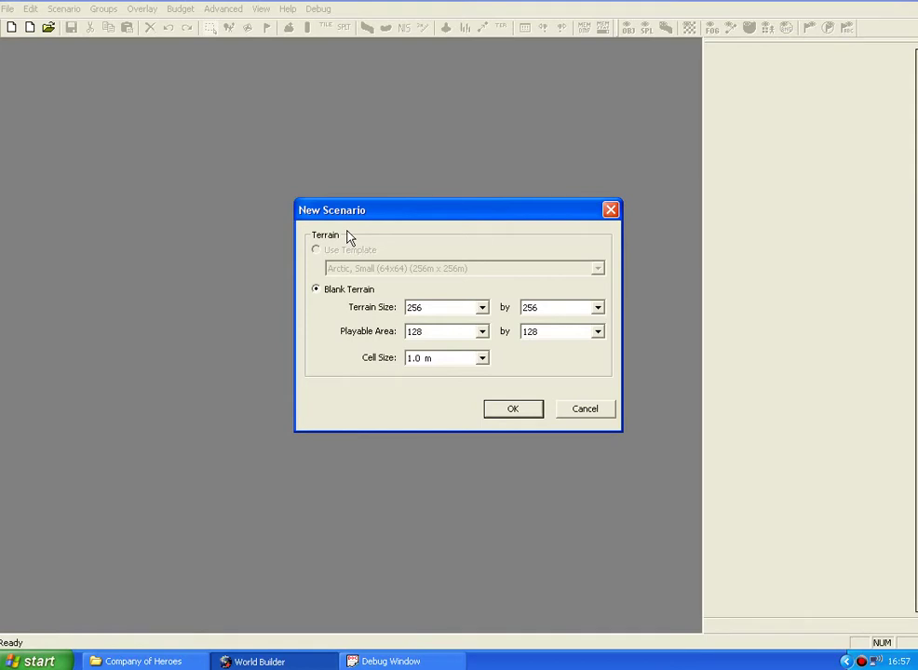
Review the available terrain sizes for the new scenario and set the first terrain dimension to 320.
{"action": "left_click", "coordinate": [469, 315]}
{"action": "left_click_drag", "start_coordinate": [485, 369], "coordinate": [485, 338]}
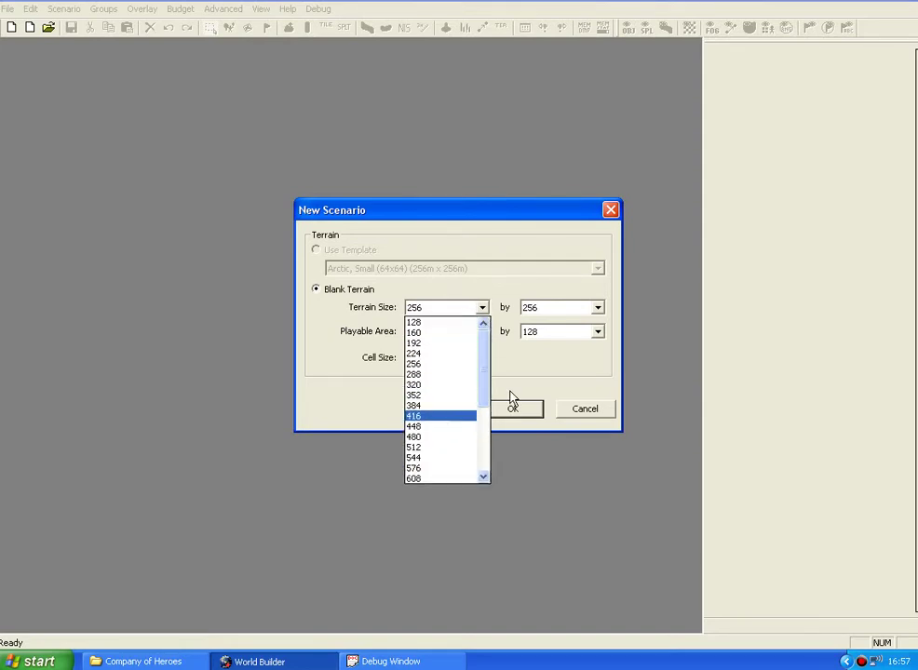
{"action": "scroll", "coordinate": [485, 406], "scroll_direction": "down", "scroll_amount": 1}
{"action": "left_click_drag", "start_coordinate": [485, 406], "coordinate": [483, 490]}
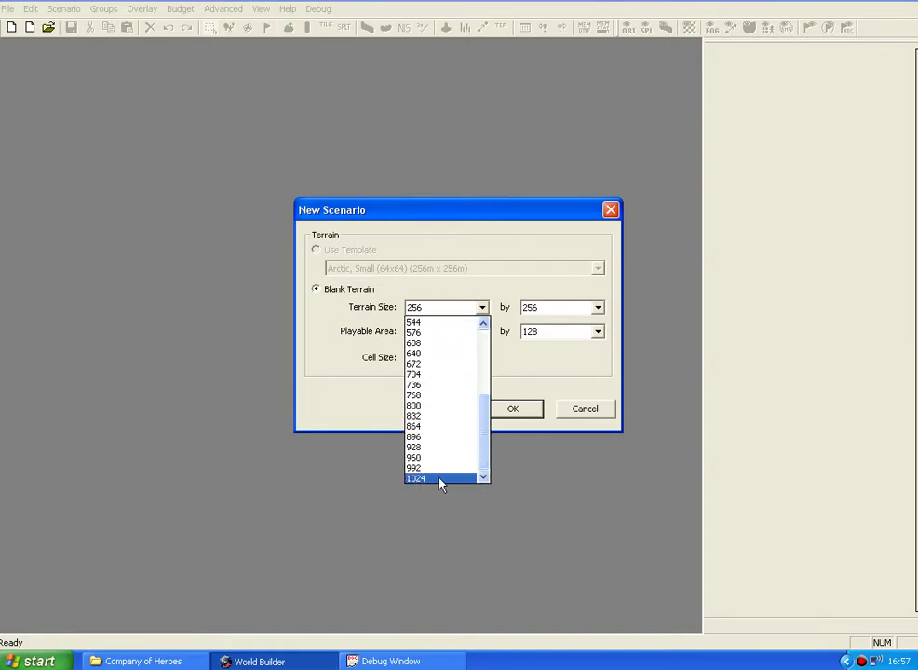
{"action": "left_click_drag", "start_coordinate": [484, 447], "coordinate": [485, 365]}
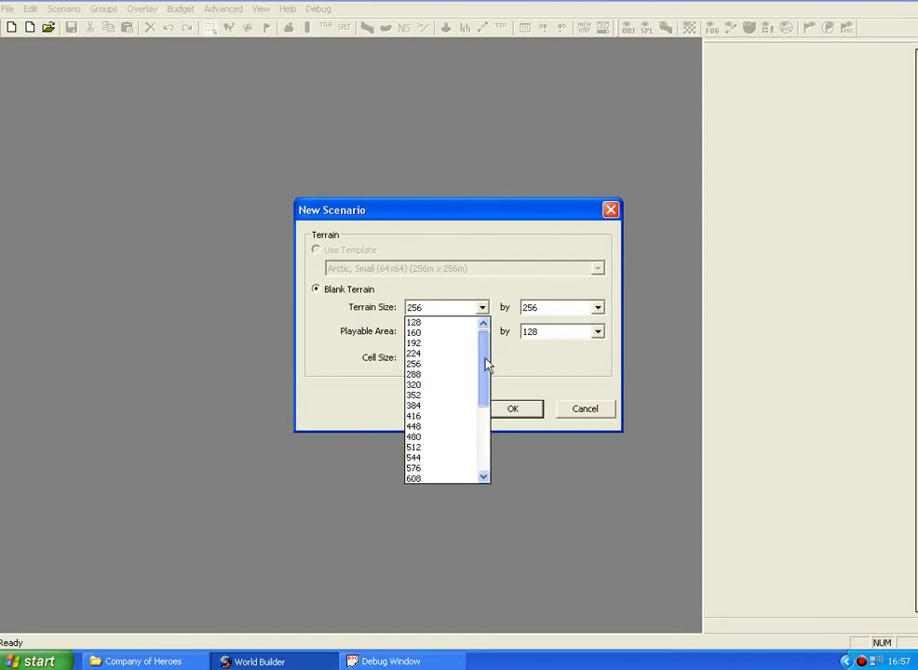
{"action": "left_click", "coordinate": [425, 391]}
Set the second terrain size dimension of the new scenario to 416.
{"action": "left_click", "coordinate": [578, 313]}
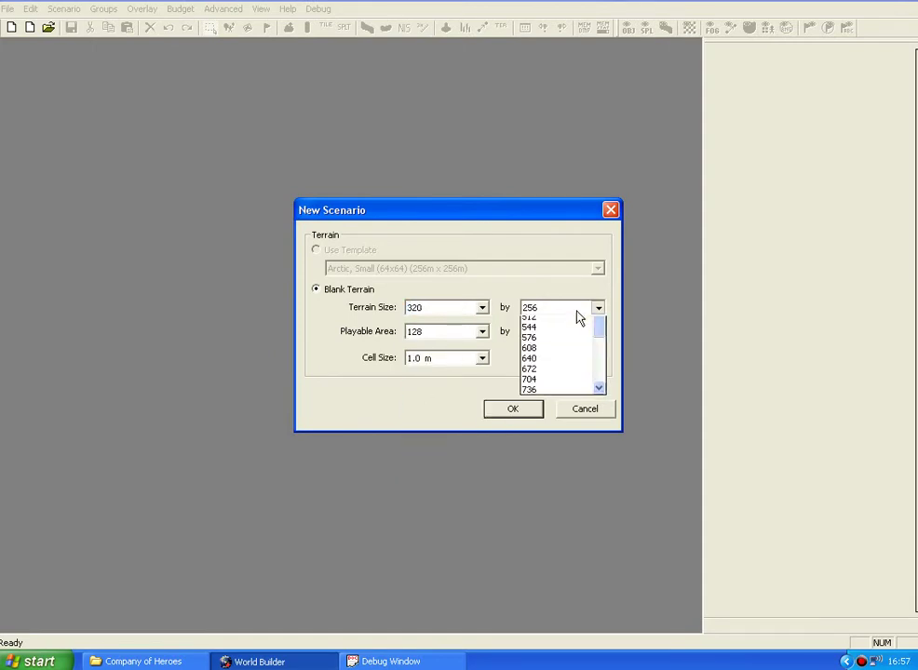
{"action": "left_click_drag", "start_coordinate": [607, 363], "coordinate": [604, 399]}
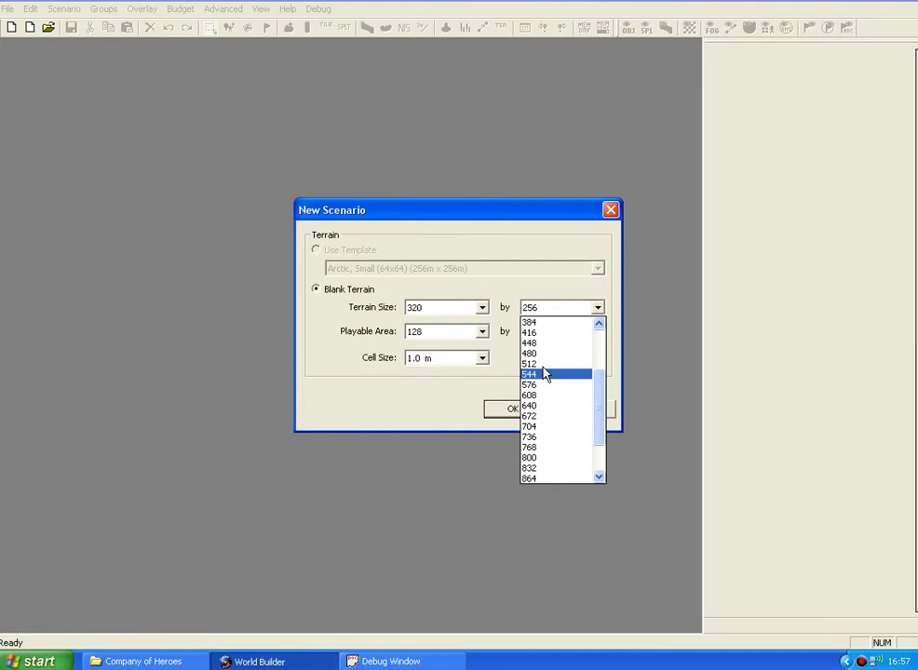
{"action": "left_click", "coordinate": [549, 333]}
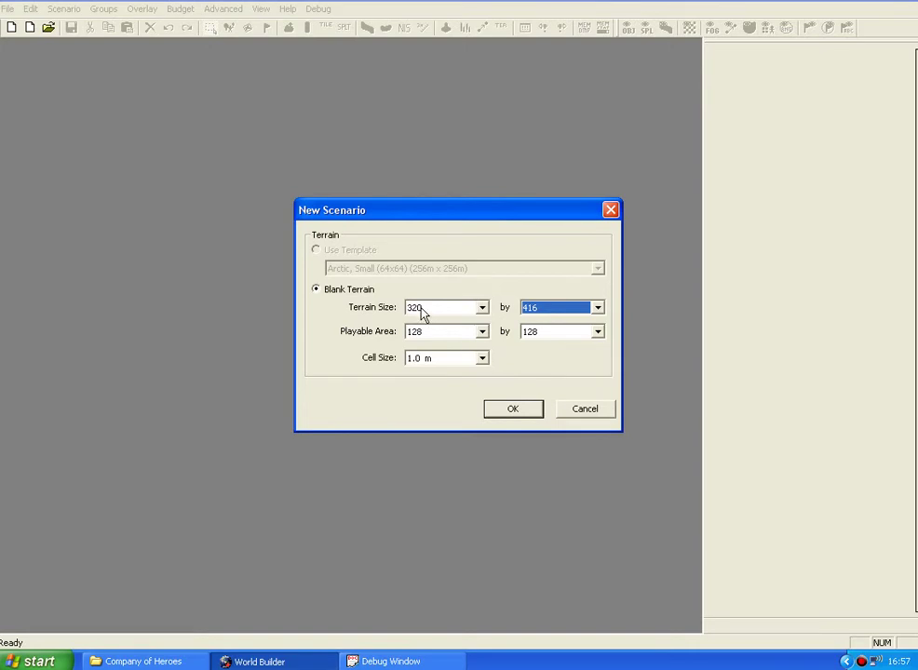
{"action": "left_click", "coordinate": [424, 309]}
{"action": "left_click", "coordinate": [424, 310]}
{"action": "left_click", "coordinate": [546, 312]}
{"action": "left_click", "coordinate": [546, 314]}
Set the first dimension of the scenario's playable area to 320, matching the terrain's first dimension.
{"action": "left_click", "coordinate": [482, 332]}
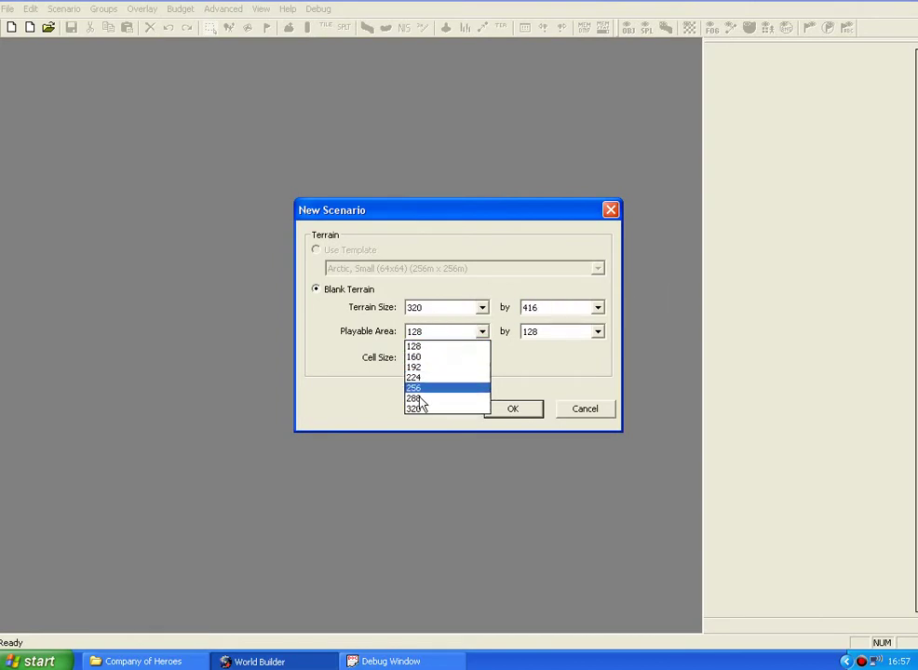
{"action": "left_click", "coordinate": [414, 411]}
{"action": "left_click", "coordinate": [444, 310]}
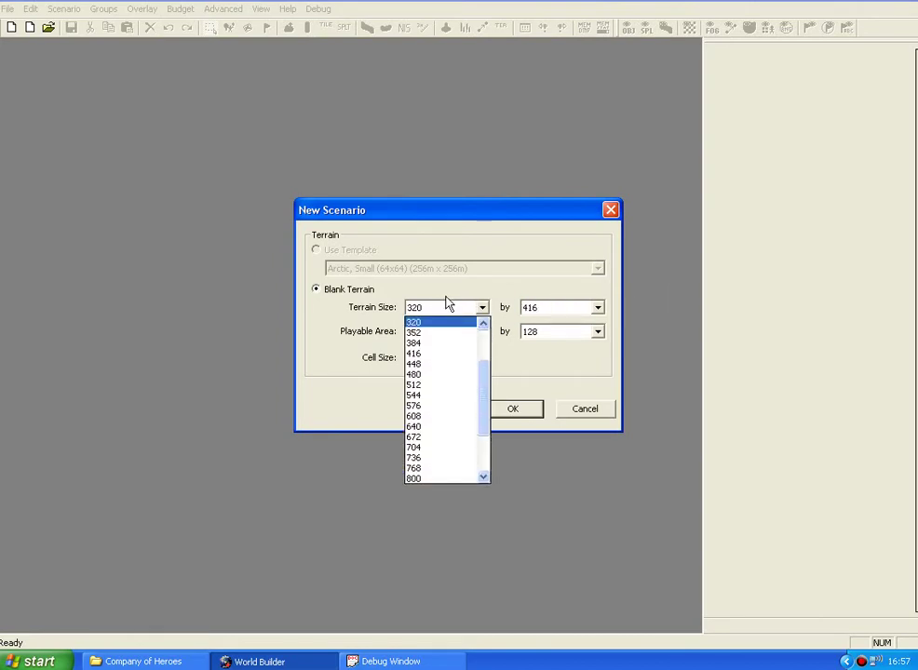
{"action": "left_click", "coordinate": [445, 307]}
{"action": "left_click", "coordinate": [444, 332]}
{"action": "left_click", "coordinate": [443, 330]}
Set the first terrain size dimension of the scenario to 1024.
{"action": "left_click", "coordinate": [442, 308]}
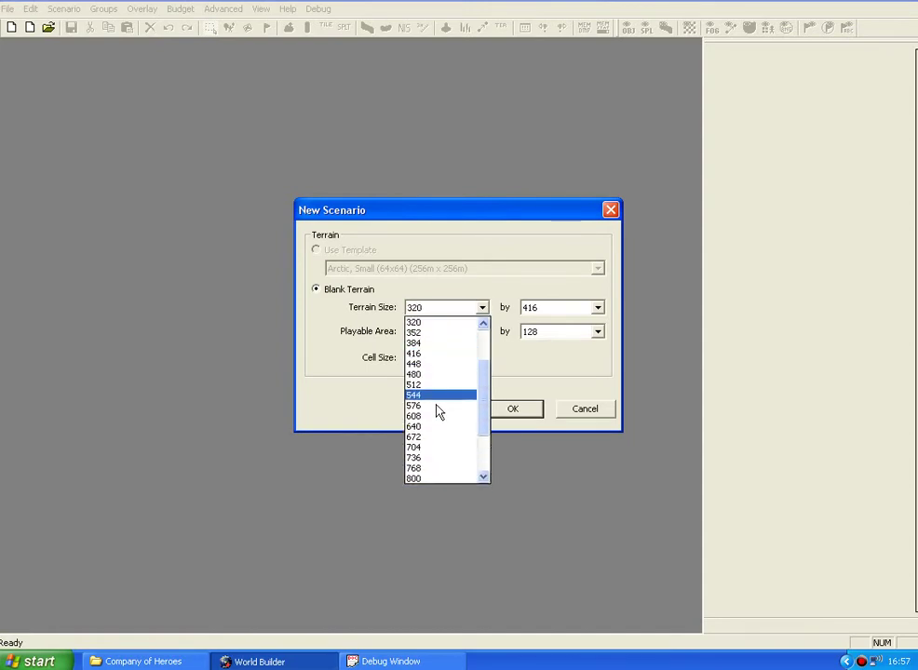
{"action": "scroll", "coordinate": [436, 438], "scroll_direction": "down", "scroll_amount": 3}
{"action": "left_click", "coordinate": [431, 479]}
Review the sizes available for the first dimension of the scenario's playable area, up to 1024, and keep it at 320.
{"action": "left_click", "coordinate": [439, 331]}
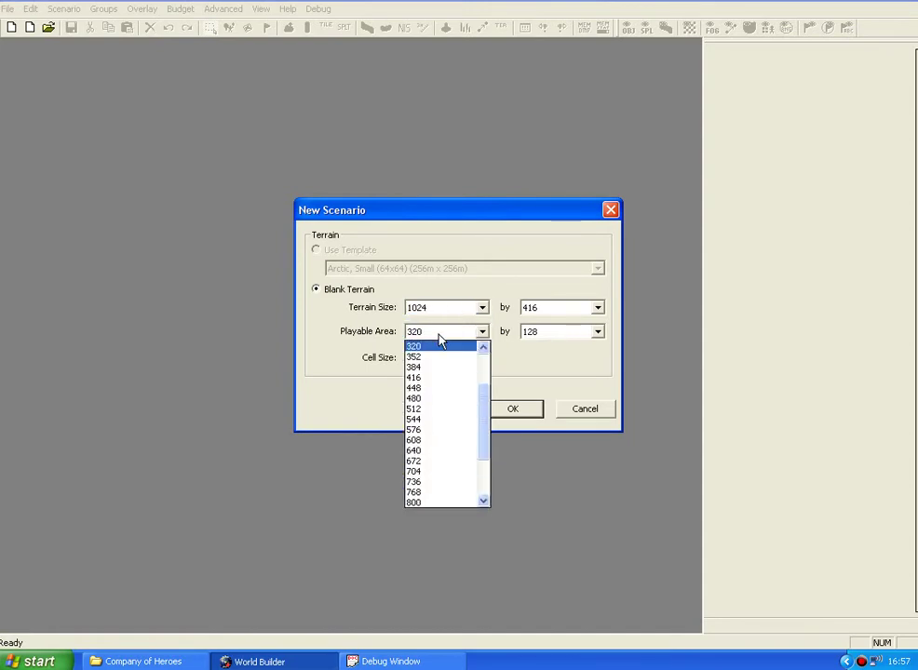
{"action": "scroll", "coordinate": [427, 507], "scroll_direction": "down", "scroll_amount": 1}
{"action": "scroll", "coordinate": [427, 507], "scroll_direction": "down", "scroll_amount": 2}
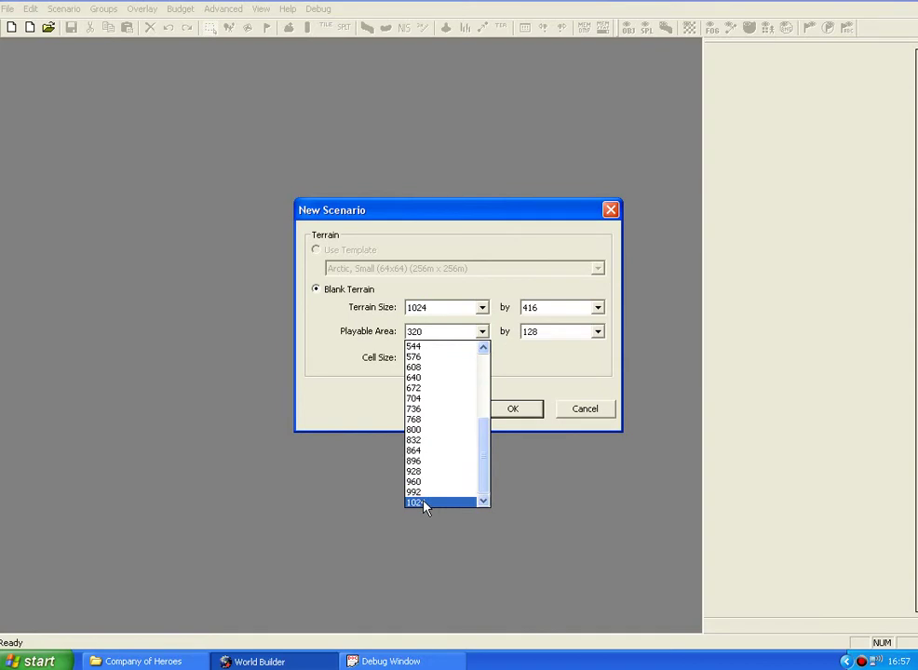
{"action": "scroll", "coordinate": [430, 493], "scroll_direction": "up", "scroll_amount": 5}
{"action": "left_click", "coordinate": [432, 419]}
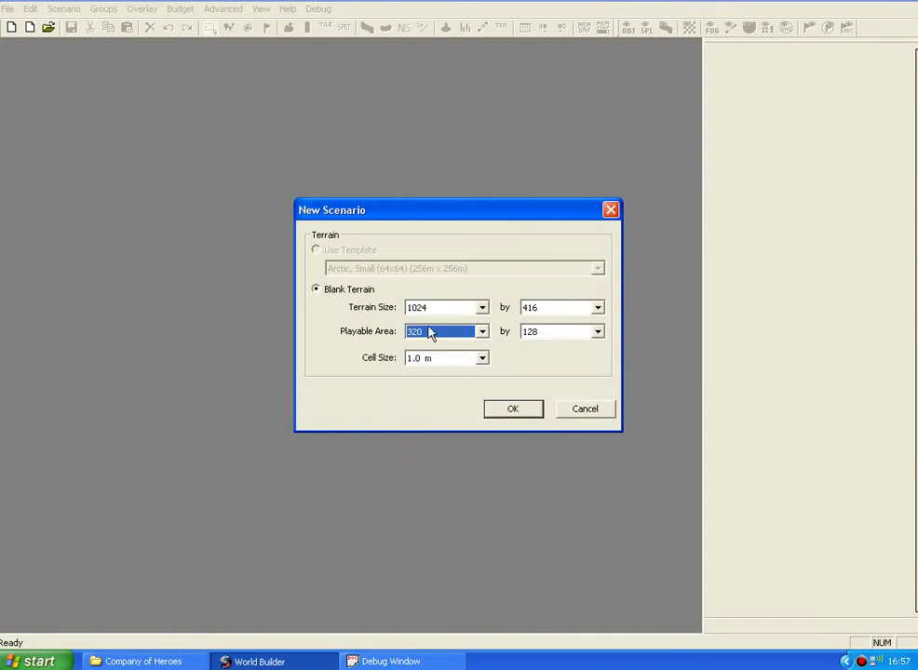
Set the first terrain size dimension of the scenario to 320.
{"action": "left_click", "coordinate": [434, 308]}
{"action": "scroll", "coordinate": [430, 368], "scroll_direction": "up", "scroll_amount": 2}
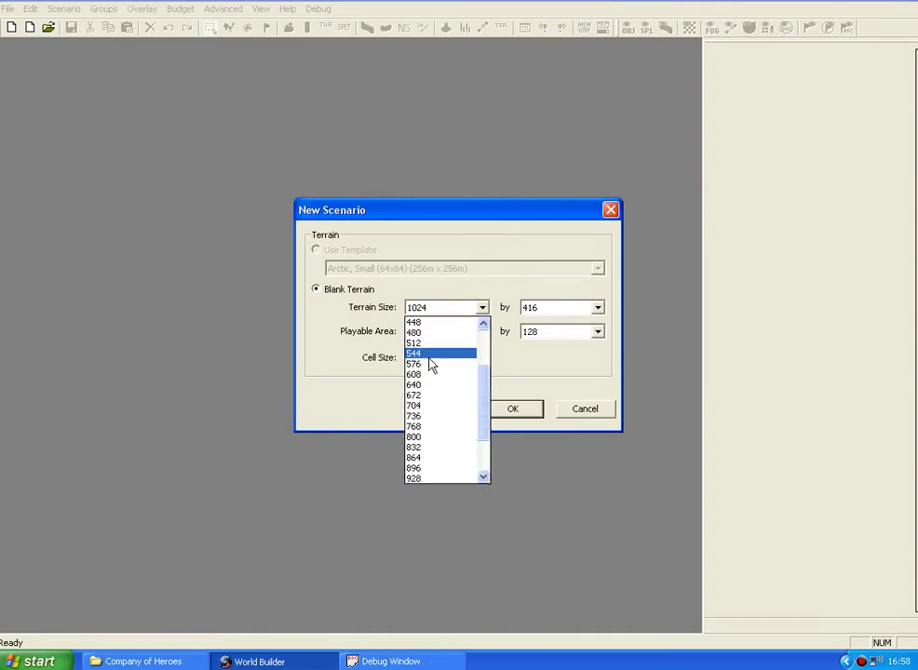
{"action": "scroll", "coordinate": [428, 350], "scroll_direction": "up", "scroll_amount": 1}
{"action": "left_click", "coordinate": [428, 345]}
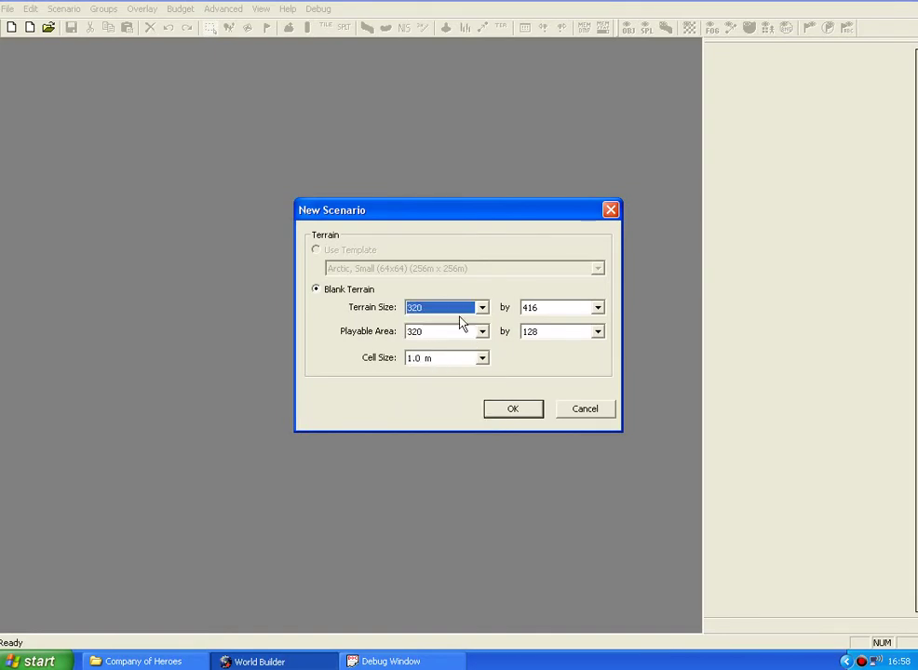
Set the blank terrain size of the scenario to 384 by 448.
{"action": "left_click", "coordinate": [456, 310]}
{"action": "left_click", "coordinate": [432, 344]}
{"action": "left_click", "coordinate": [544, 315]}
{"action": "left_click", "coordinate": [546, 334]}
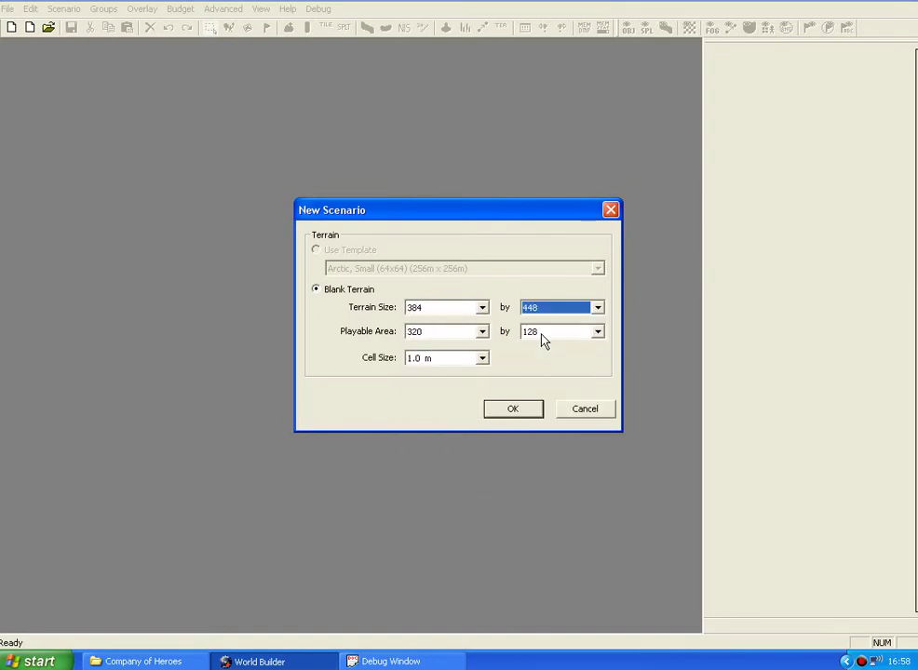
Set the playable area to 320 by 416 and create the new scenario.
{"action": "left_click", "coordinate": [433, 334]}
{"action": "left_click", "coordinate": [424, 407]}
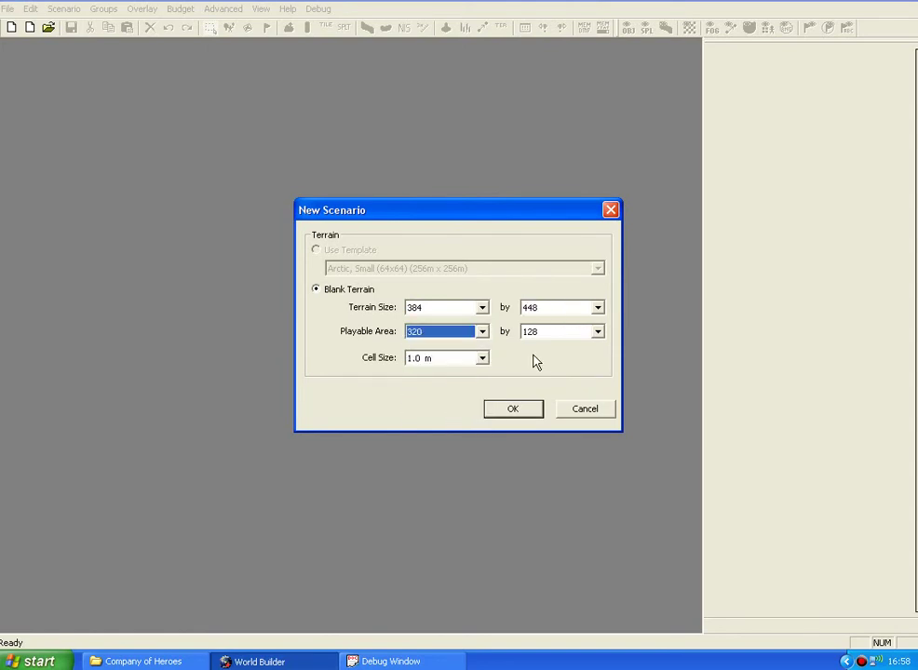
{"action": "left_click", "coordinate": [555, 332]}
{"action": "left_click", "coordinate": [537, 439]}
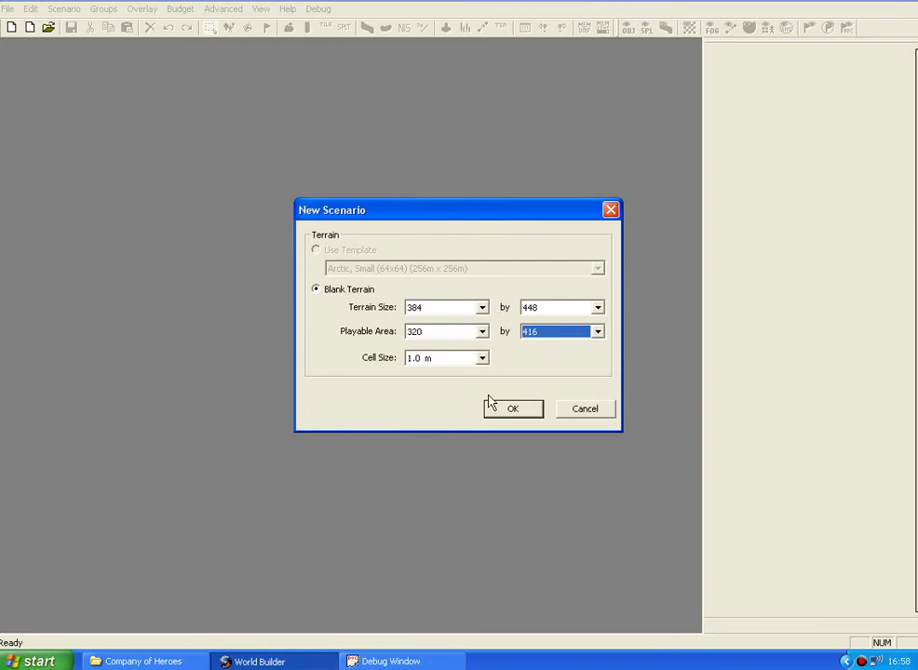
{"action": "left_click", "coordinate": [513, 410]}
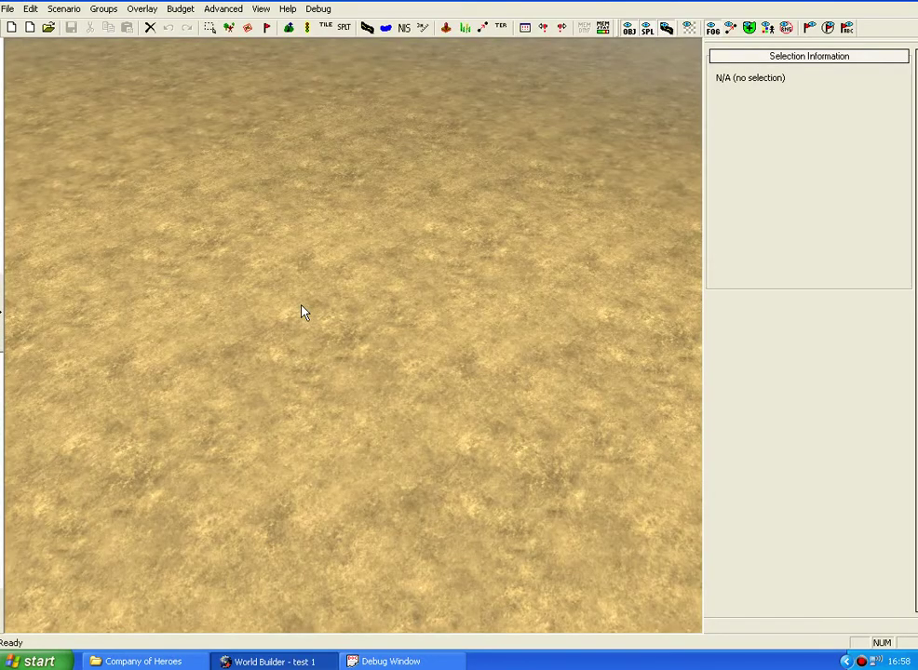
Inspect the new blank terrain up close and from far enough away to see its edges.
{"action": "scroll", "coordinate": [301, 349], "scroll_direction": "down", "scroll_amount": 8}
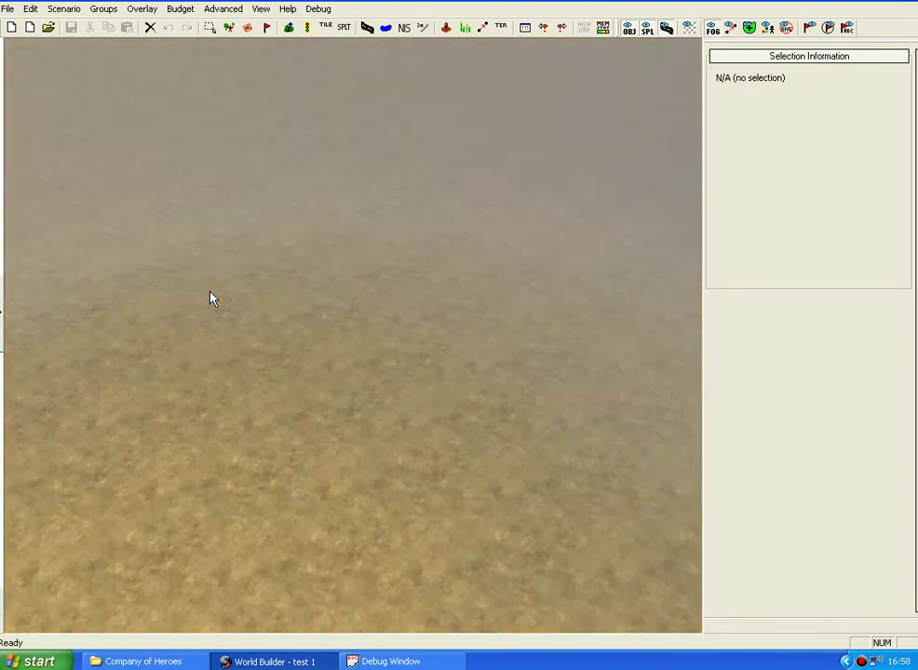
{"action": "scroll", "coordinate": [243, 308], "scroll_direction": "down", "scroll_amount": 4}
{"action": "scroll", "coordinate": [244, 307], "scroll_direction": "up", "scroll_amount": 3}
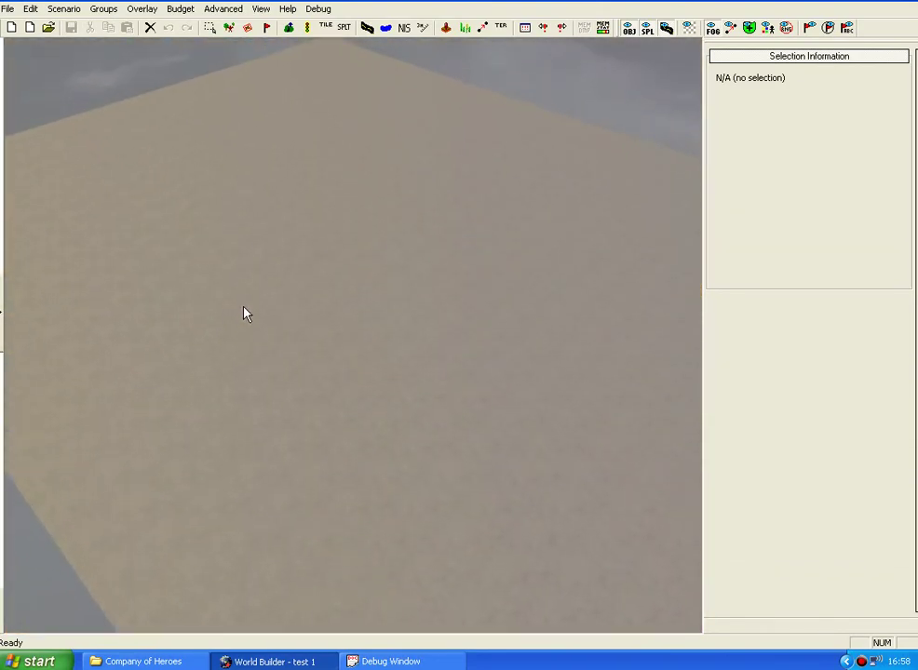
{"action": "scroll", "coordinate": [244, 307], "scroll_direction": "down", "scroll_amount": 5}
{"action": "scroll", "coordinate": [244, 308], "scroll_direction": "up", "scroll_amount": 2}
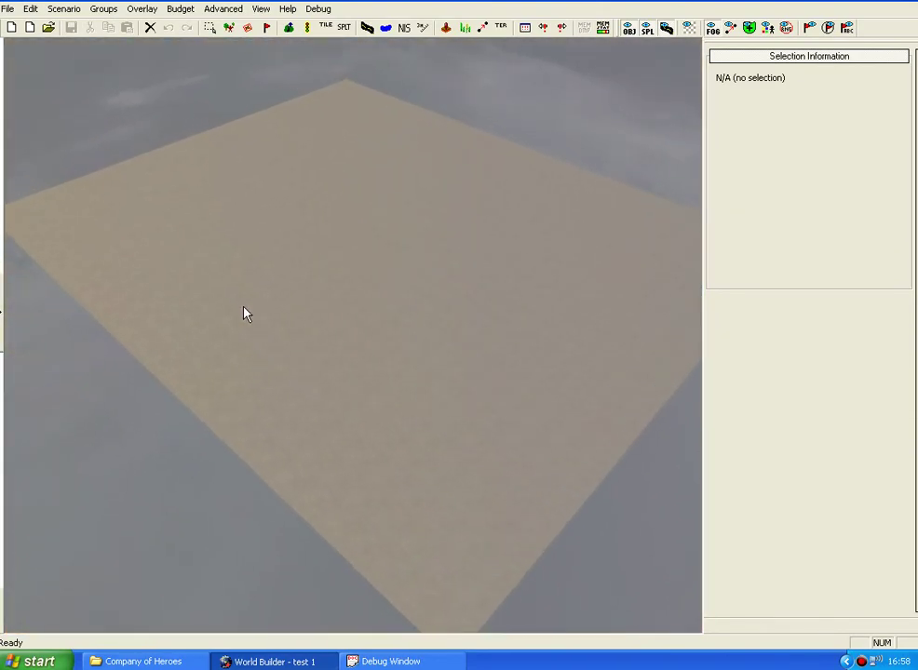
{"action": "middle_click_drag", "start_coordinate": [244, 313], "coordinate": [191, 175]}
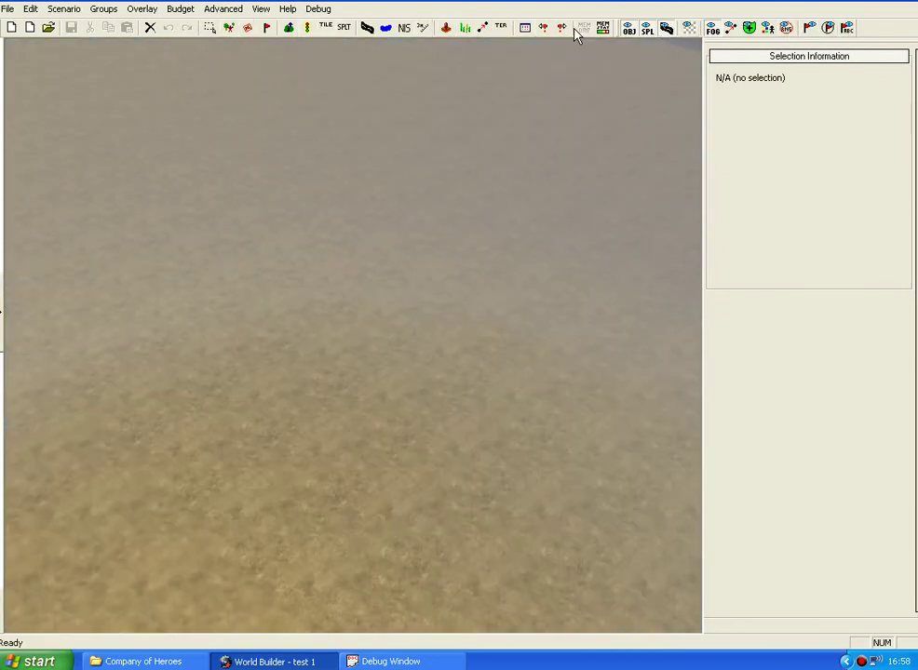
{"action": "middle_click_drag", "start_coordinate": [268, 233], "coordinate": [754, 111]}
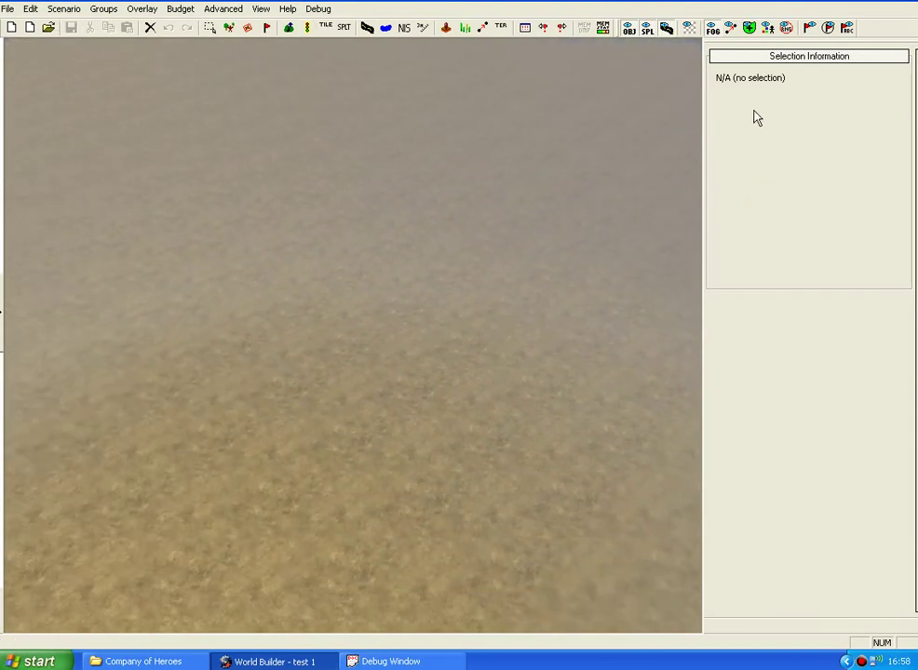
Activate the selection tool and show the playable area outline on the terrain.
{"action": "left_click", "coordinate": [210, 29]}
{"action": "scroll", "coordinate": [261, 293], "scroll_direction": "down", "scroll_amount": 5}
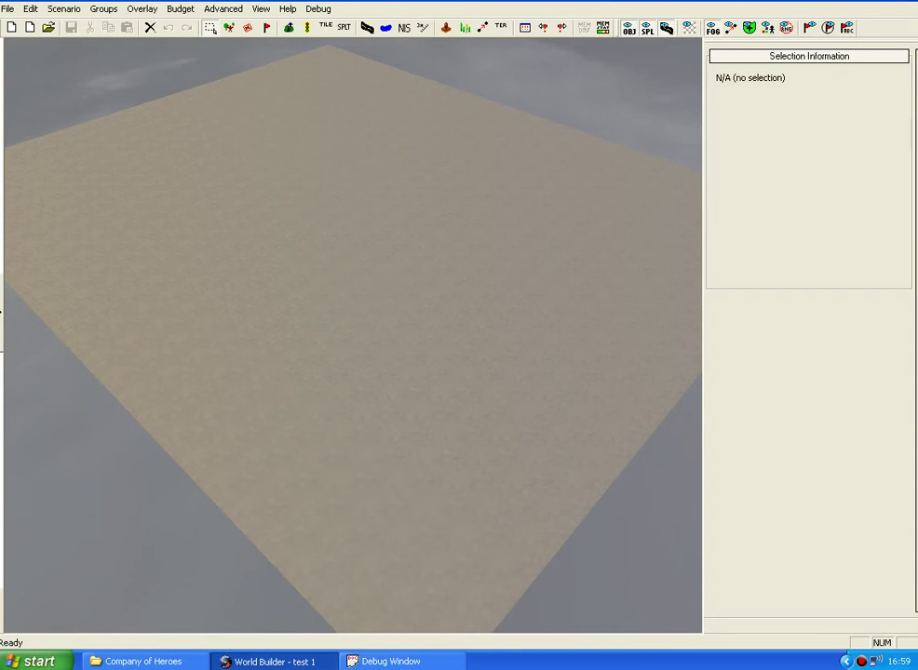
{"action": "scroll", "coordinate": [217, 244], "scroll_direction": "up", "scroll_amount": 3}
{"action": "scroll", "coordinate": [217, 244], "scroll_direction": "down", "scroll_amount": 3}
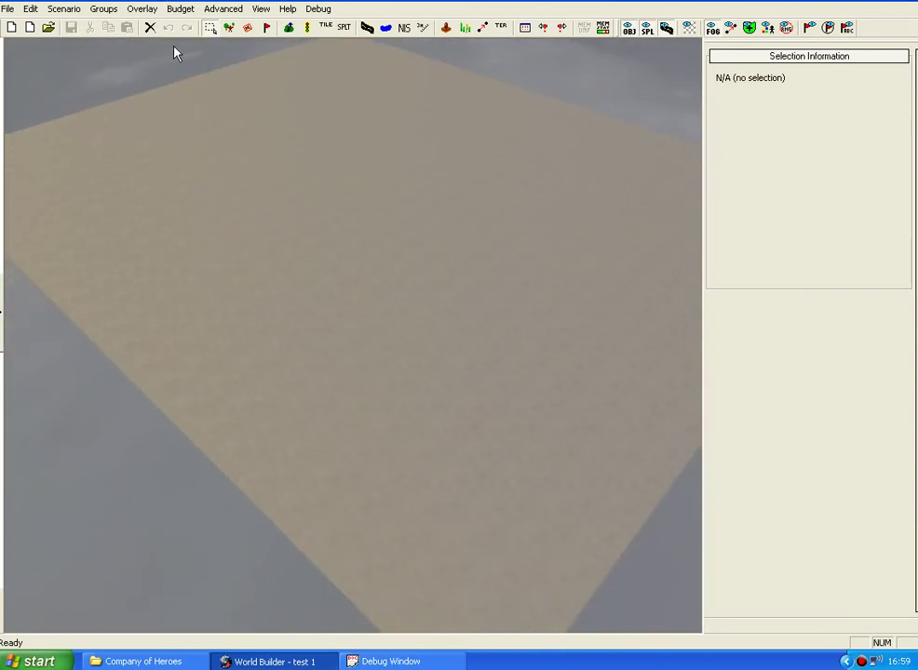
{"action": "left_click", "coordinate": [141, 8]}
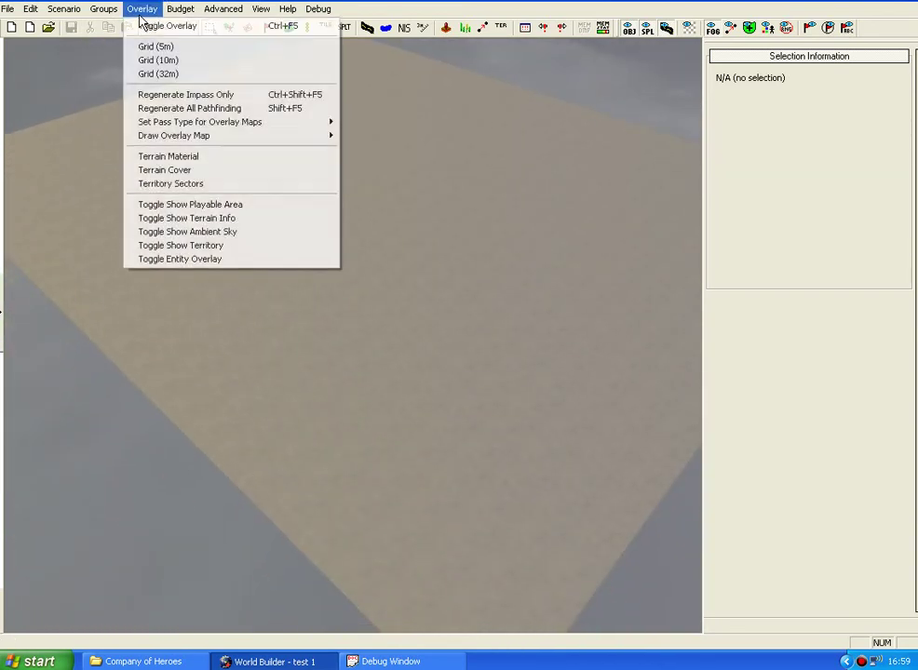
{"action": "left_click", "coordinate": [197, 205]}
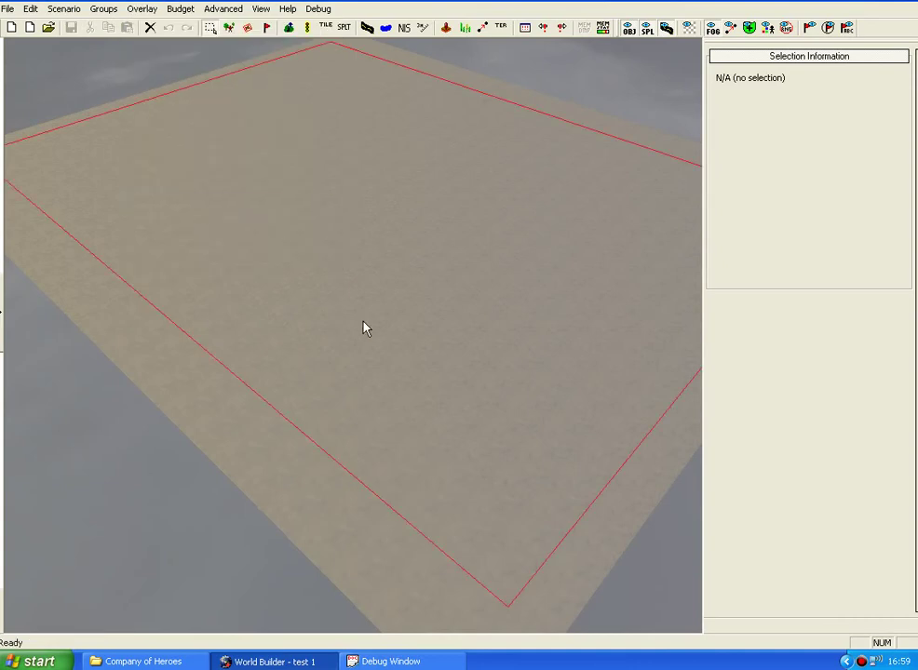
Examine the terrain on both sides of the playable area outline, including the strip between the outline and the map edge.
{"action": "middle_click_drag", "start_coordinate": [362, 319], "coordinate": [475, 228]}
{"action": "middle_click_drag", "start_coordinate": [279, 365], "coordinate": [357, 365]}
{"action": "scroll", "coordinate": [357, 365], "scroll_direction": "up", "scroll_amount": 3}
{"action": "scroll", "coordinate": [320, 374], "scroll_direction": "down", "scroll_amount": 3}
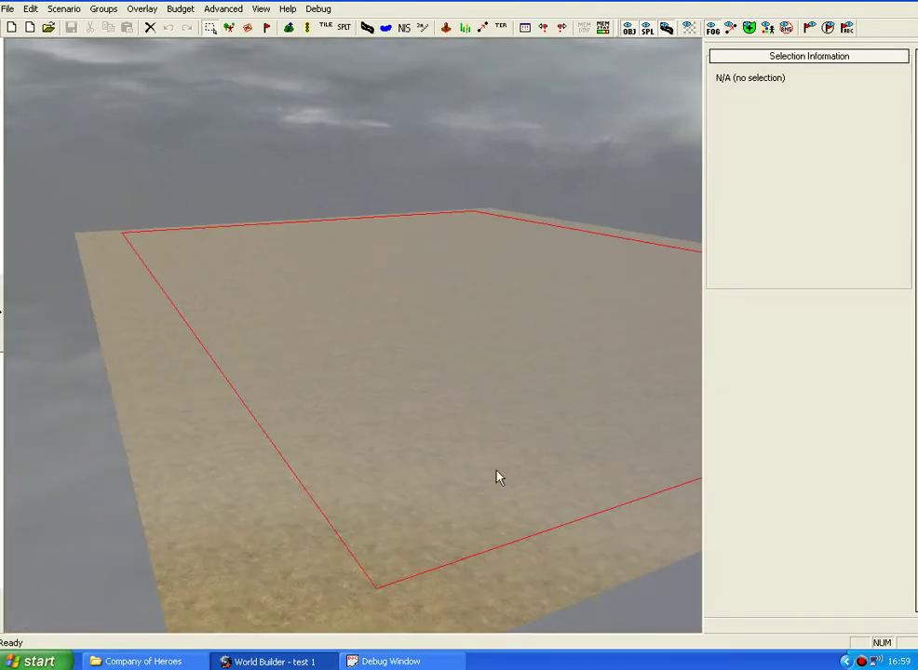
{"action": "middle_click_drag", "start_coordinate": [323, 535], "coordinate": [373, 433]}
{"action": "scroll", "coordinate": [338, 478], "scroll_direction": "up", "scroll_amount": 3}
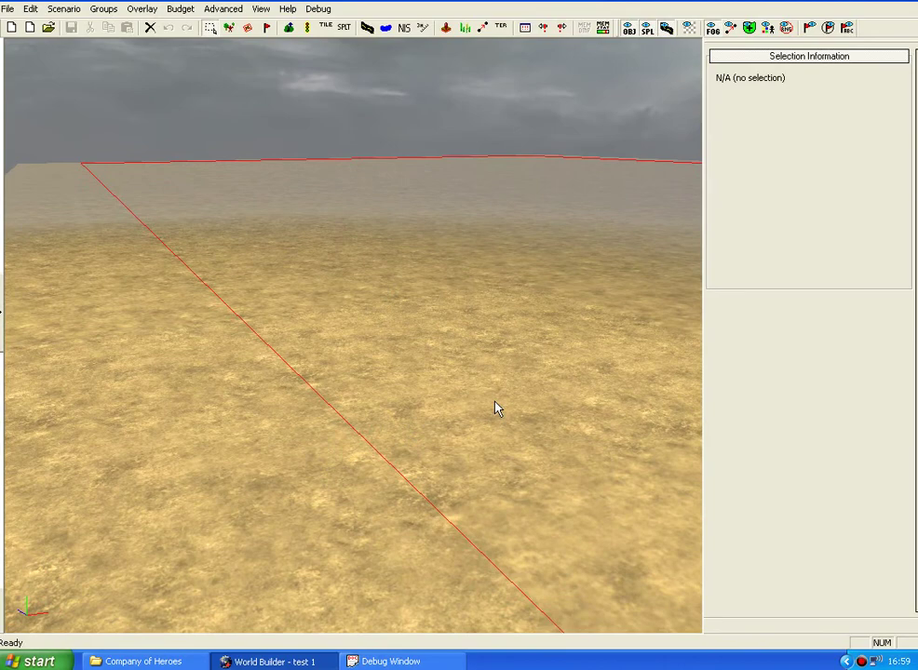
{"action": "middle_click_drag", "start_coordinate": [495, 403], "coordinate": [391, 316]}
{"action": "scroll", "coordinate": [335, 329], "scroll_direction": "down", "scroll_amount": 3}
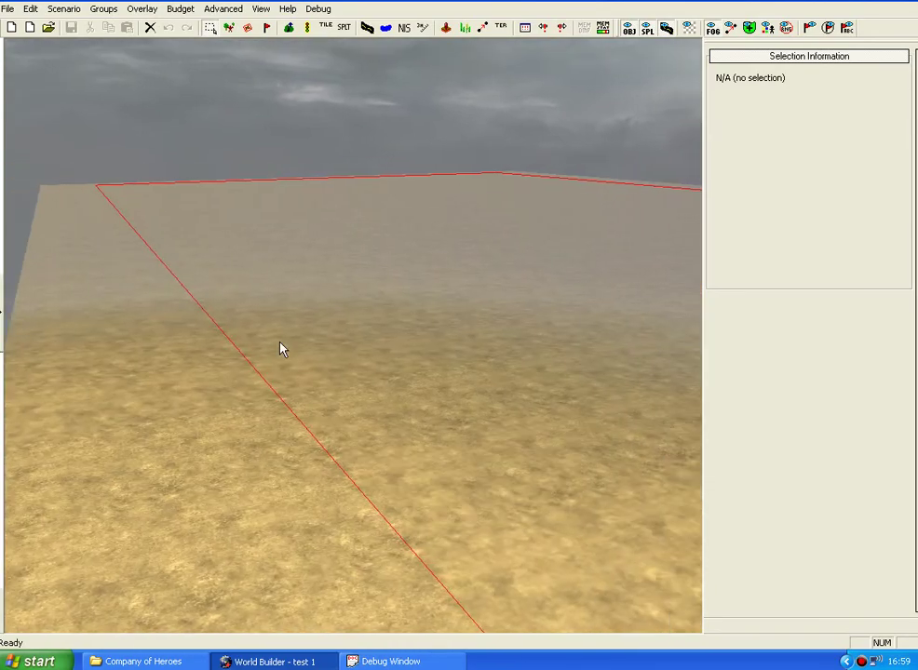
{"action": "scroll", "coordinate": [376, 340], "scroll_direction": "down", "scroll_amount": 5}
{"action": "scroll", "coordinate": [378, 340], "scroll_direction": "up", "scroll_amount": 5}
{"action": "middle_click_drag", "start_coordinate": [386, 359], "coordinate": [356, 327]}
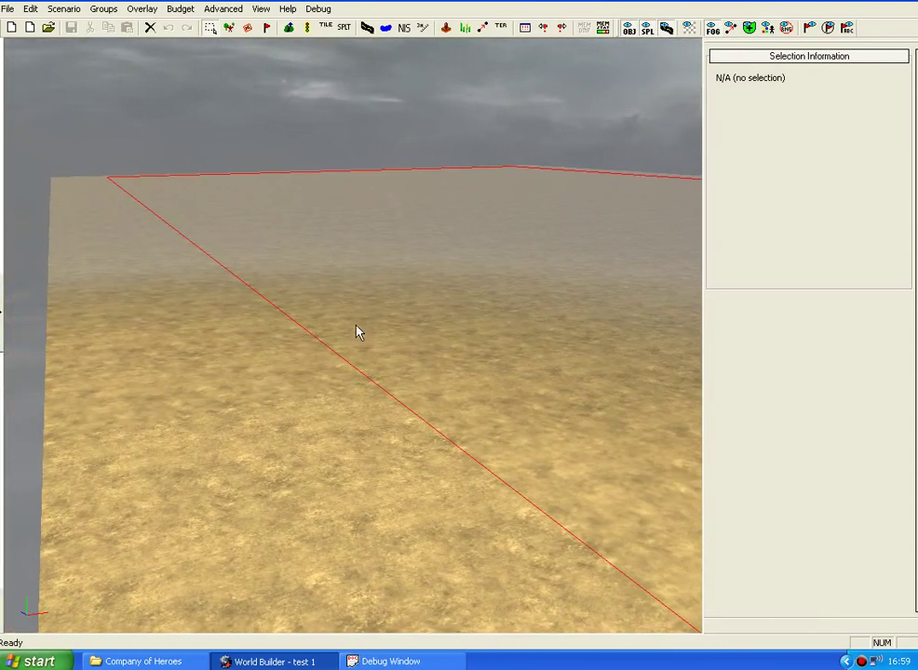
{"action": "scroll", "coordinate": [356, 332], "scroll_direction": "up", "scroll_amount": 3}
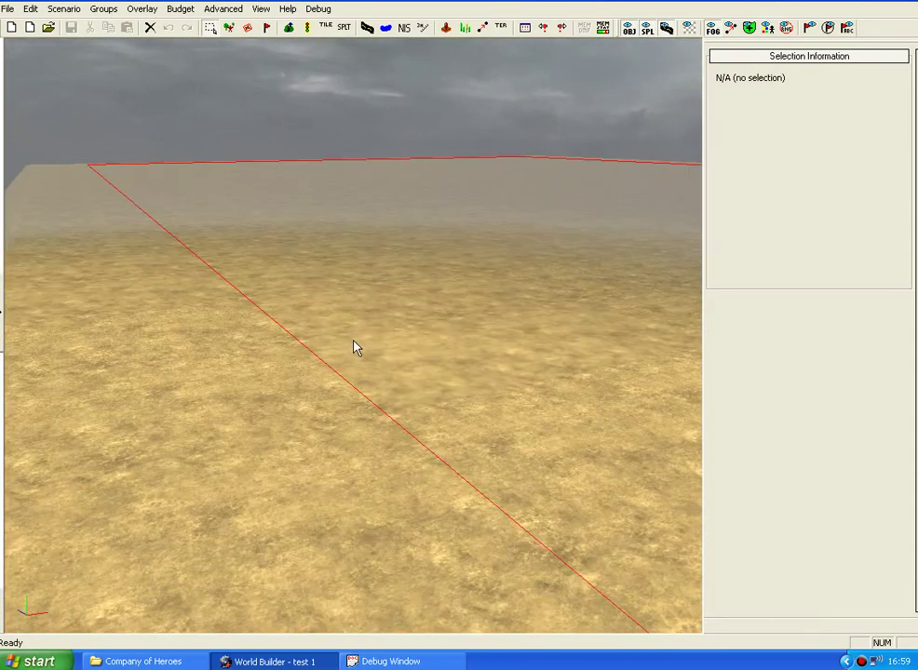
{"action": "middle_click_drag", "start_coordinate": [409, 298], "coordinate": [249, 422]}
{"action": "left_click_drag", "start_coordinate": [224, 382], "coordinate": [410, 503]}
{"action": "middle_click_drag", "start_coordinate": [376, 486], "coordinate": [520, 389]}
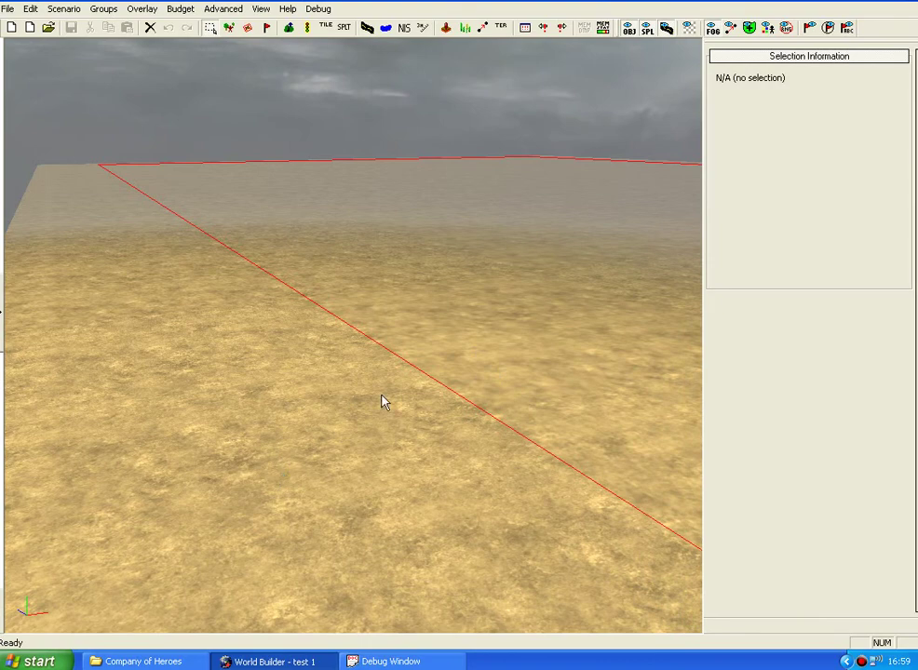
Reset the camera to its default angle and hide the playable area outline on the whole map.
{"action": "key", "text": "BackSpace"}
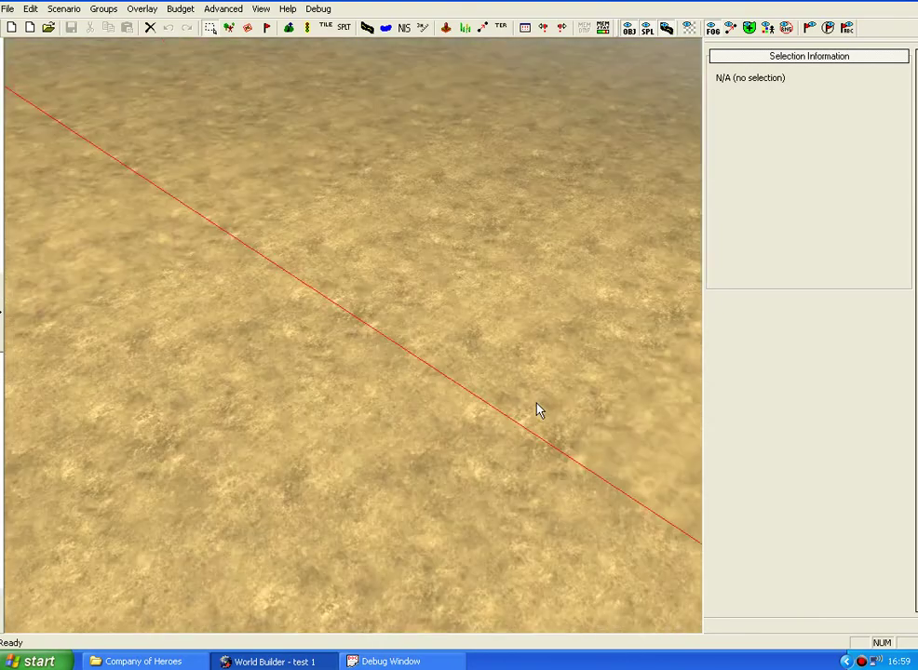
{"action": "scroll", "coordinate": [536, 405], "scroll_direction": "down", "scroll_amount": 10}
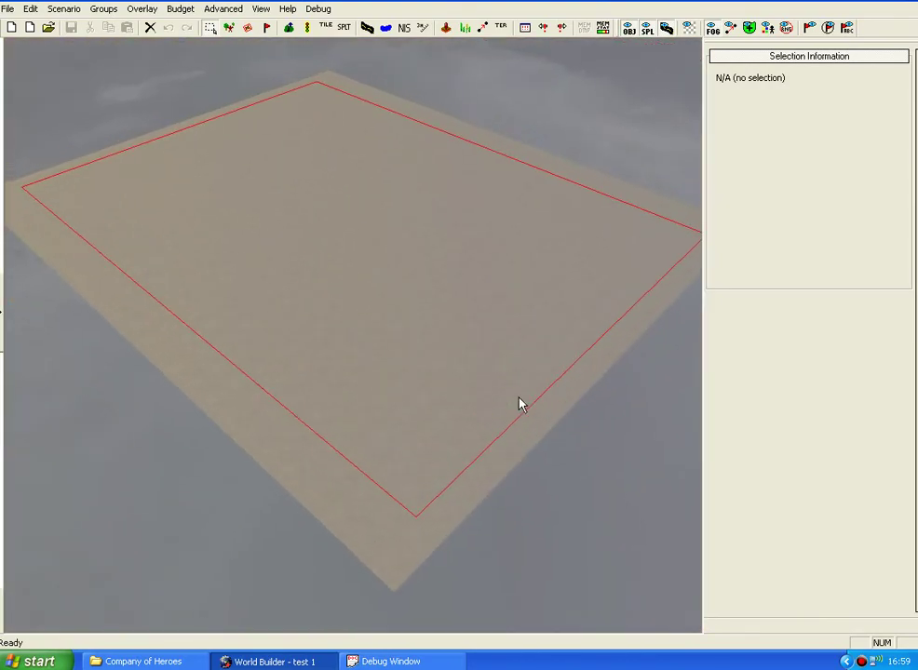
{"action": "left_click", "coordinate": [136, 10]}
{"action": "left_click", "coordinate": [203, 204]}
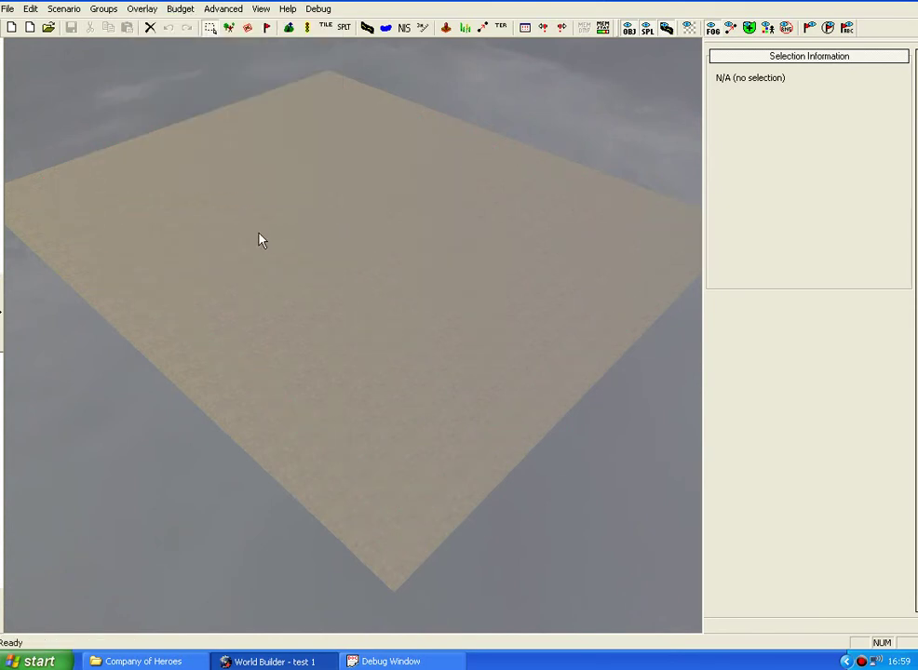